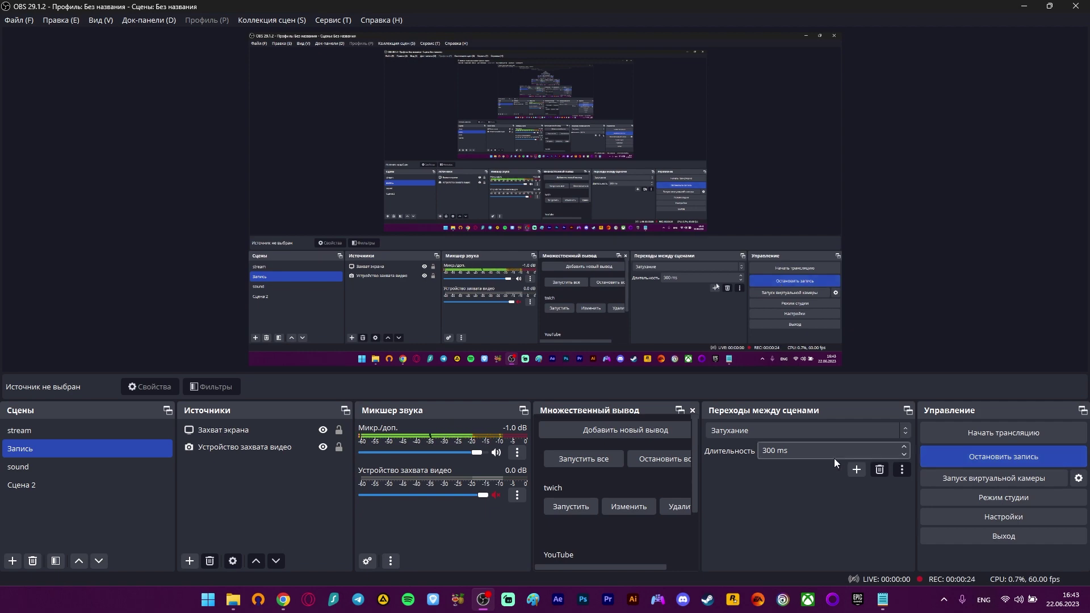
Switch to Chrome and view the OBS website's home page and the Windows installer on its download page
{"action": "mouse_move", "coordinate": [290, 609]}
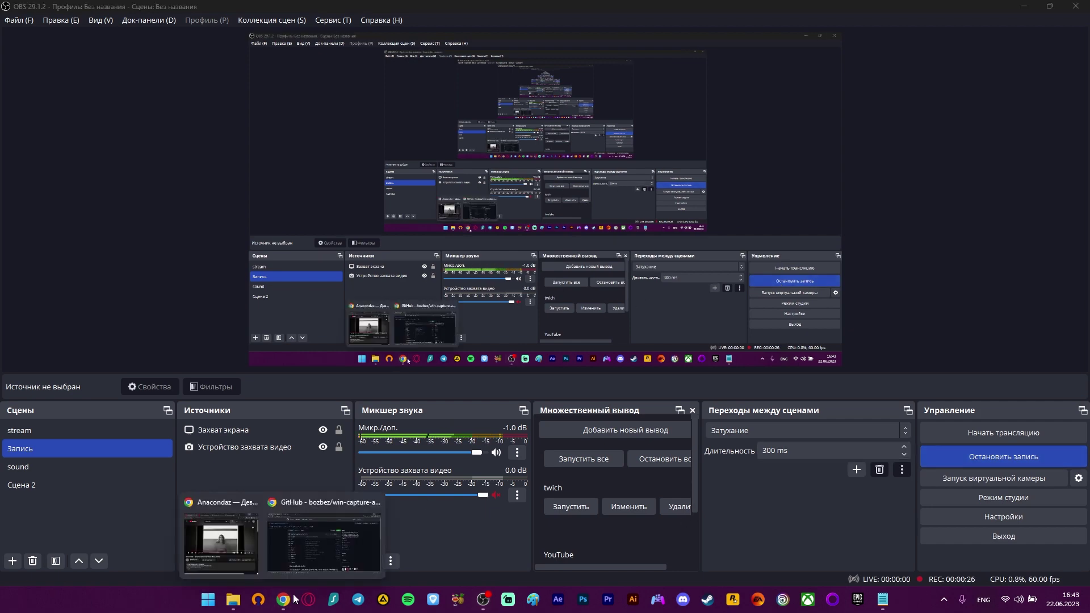
{"action": "left_click", "coordinate": [323, 542]}
{"action": "left_click", "coordinate": [191, 7]}
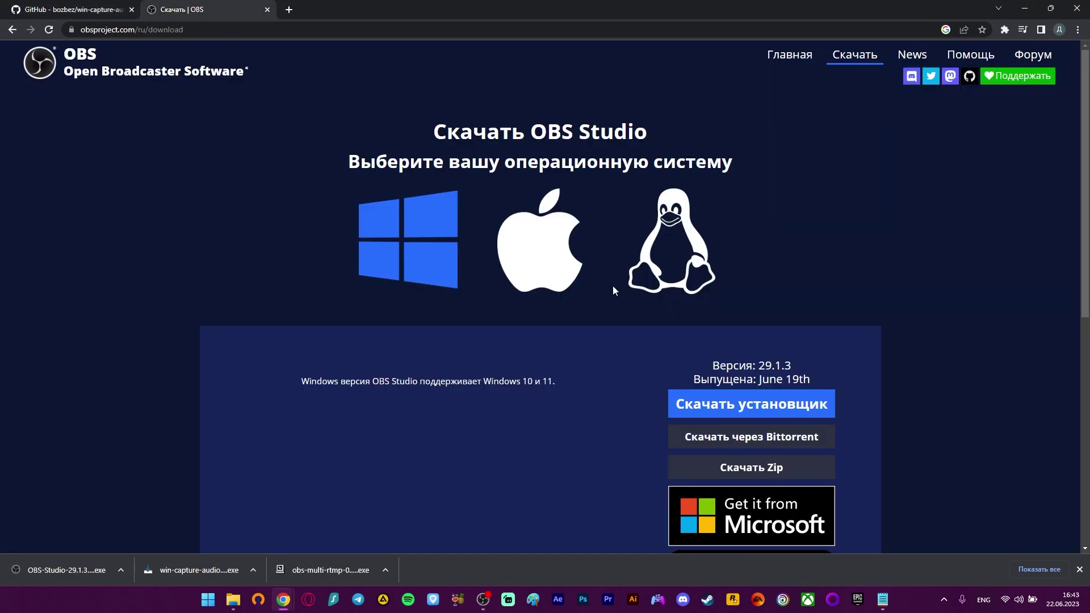
{"action": "scroll", "coordinate": [817, 265], "scroll_direction": "down", "scroll_amount": 6}
{"action": "scroll", "coordinate": [824, 266], "scroll_direction": "up", "scroll_amount": 6}
{"action": "left_click", "coordinate": [37, 70]}
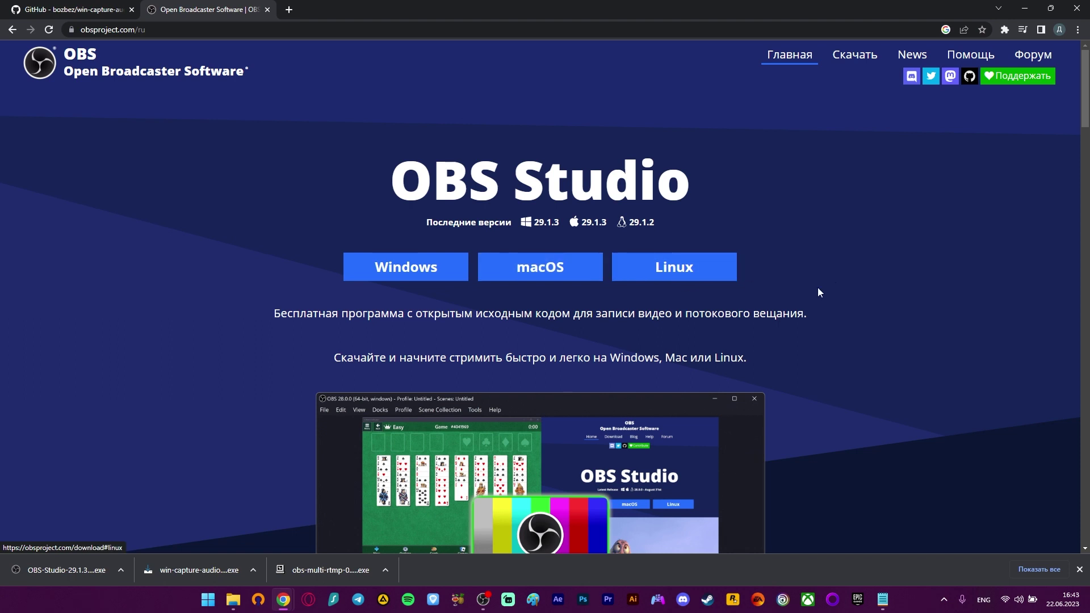
{"action": "left_click", "coordinate": [855, 57]}
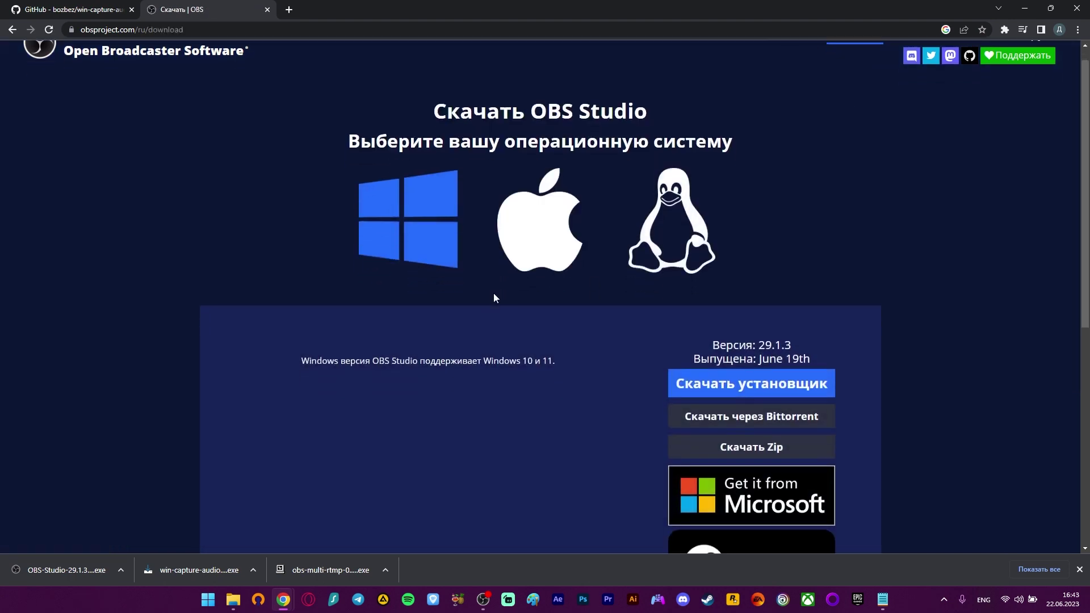
{"action": "scroll", "coordinate": [494, 297], "scroll_direction": "down", "scroll_amount": 2}
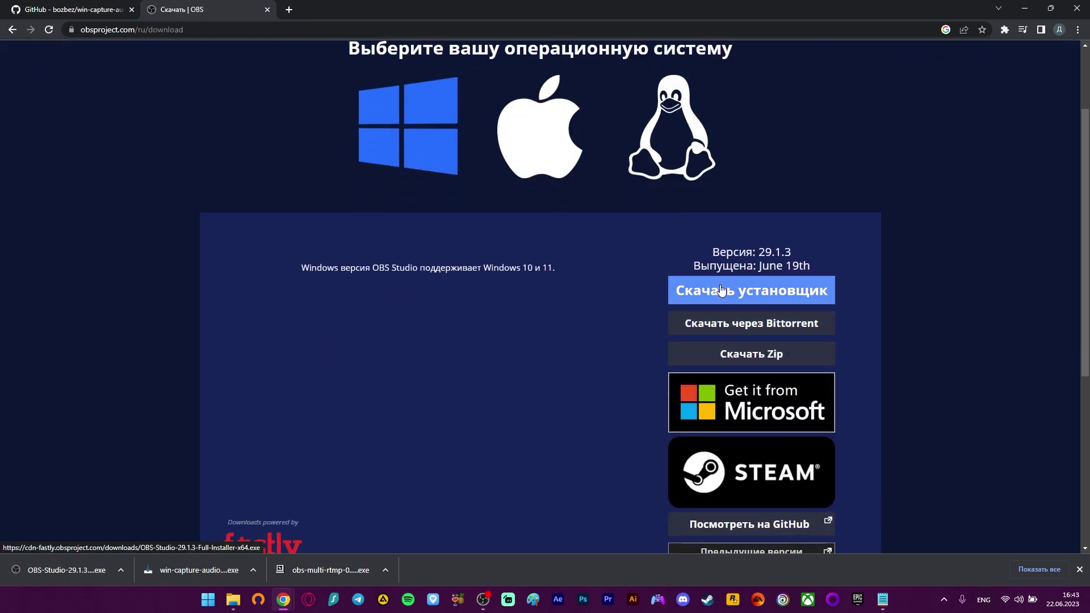
{"action": "scroll", "coordinate": [1002, 316], "scroll_direction": "down", "scroll_amount": 1}
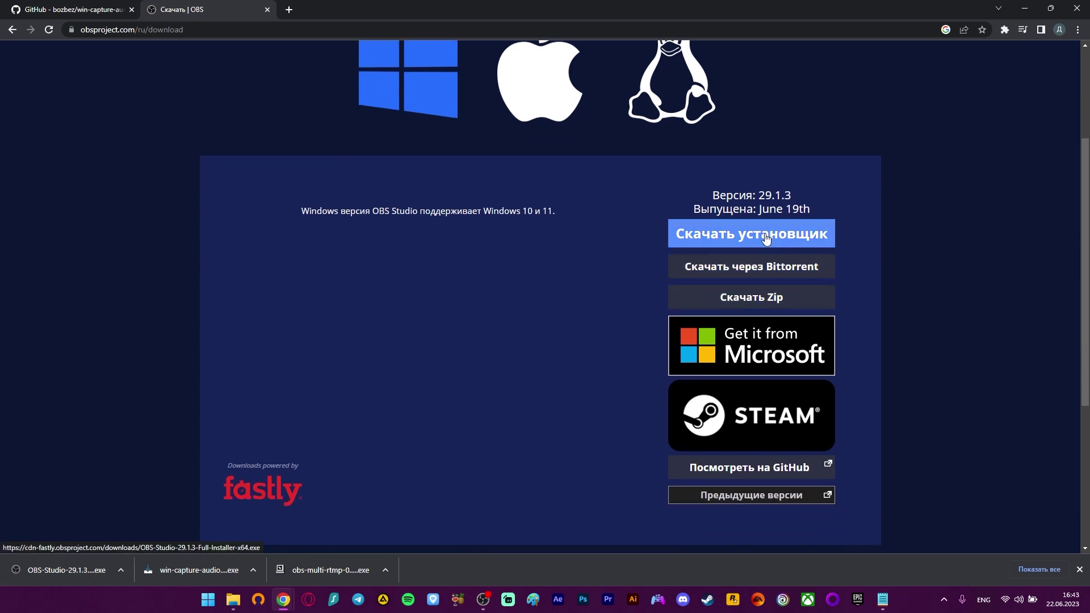
{"action": "scroll", "coordinate": [593, 265], "scroll_direction": "up", "scroll_amount": 3}
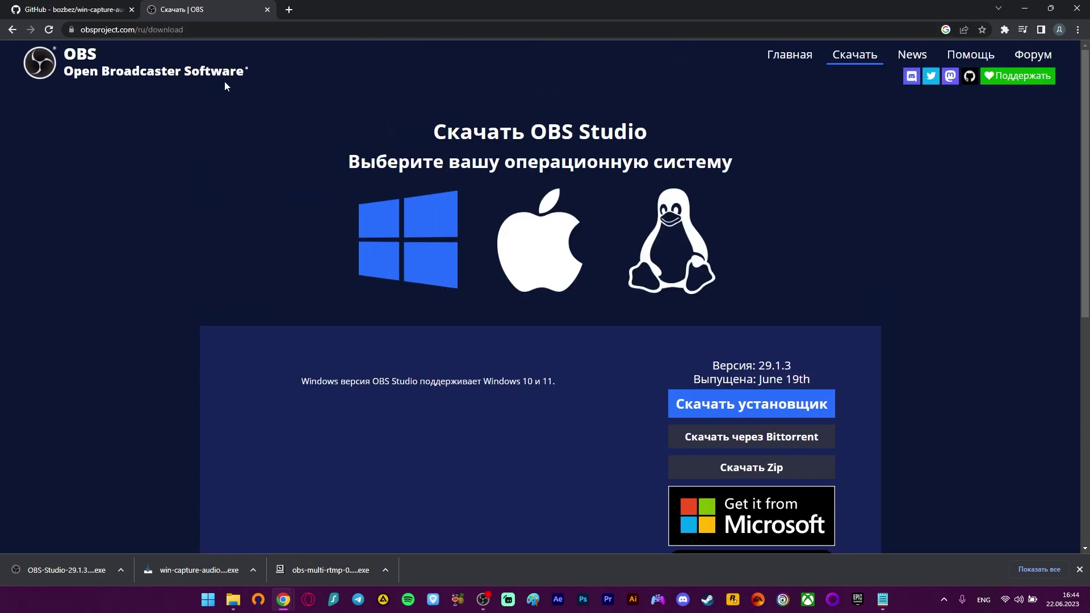
Open the releases page of the win-capture-audio repository on GitHub and go to the v2.2.3-beta release
{"action": "left_click", "coordinate": [67, 6]}
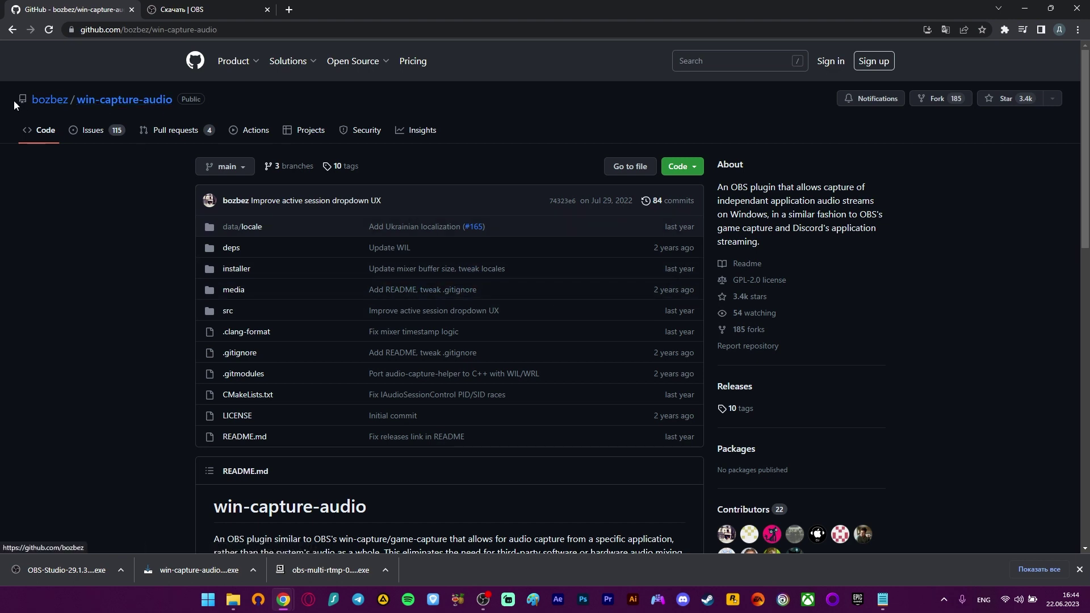
{"action": "scroll", "coordinate": [94, 301], "scroll_direction": "down", "scroll_amount": 1}
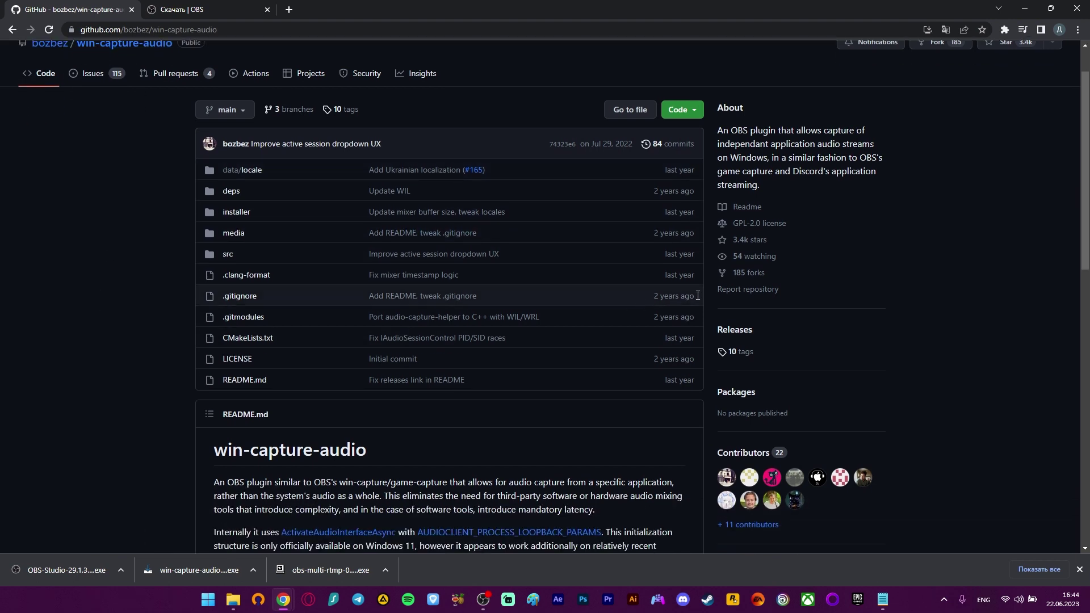
{"action": "left_click", "coordinate": [735, 330]}
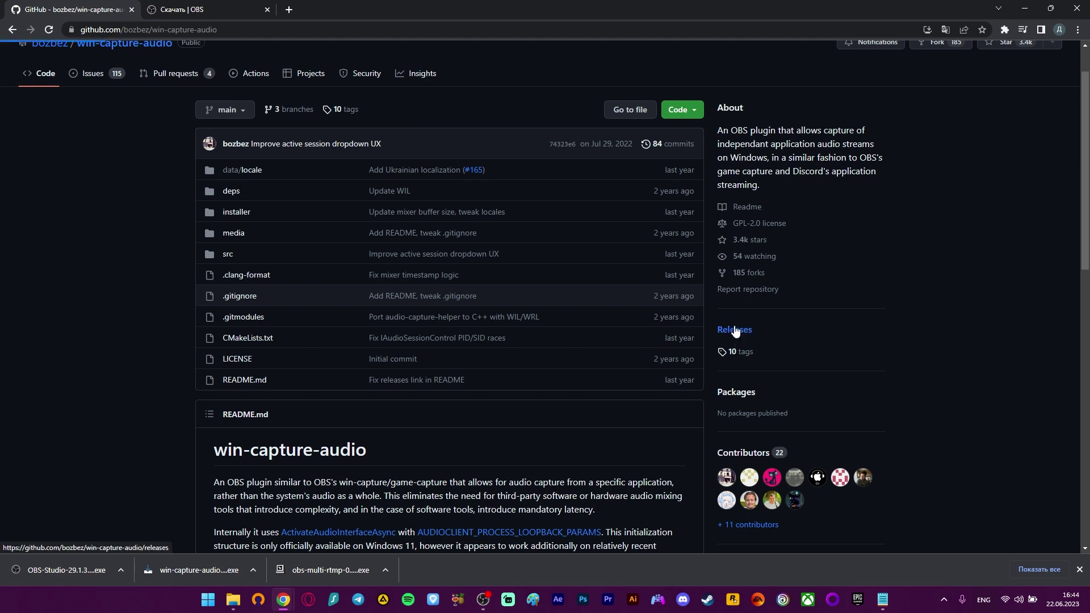
{"action": "scroll", "coordinate": [442, 276], "scroll_direction": "down", "scroll_amount": 3}
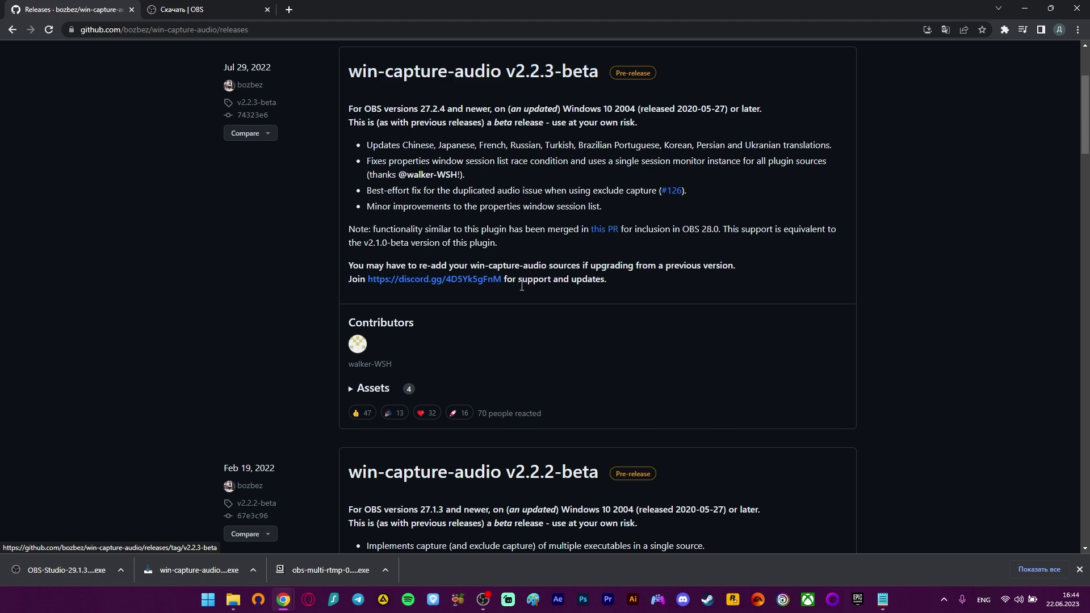
Download win-capture-audio-2.2.3-beta.zip from the assets of the v2.2.3-beta release
{"action": "left_click", "coordinate": [351, 392]}
{"action": "scroll", "coordinate": [226, 360], "scroll_direction": "down", "scroll_amount": 2}
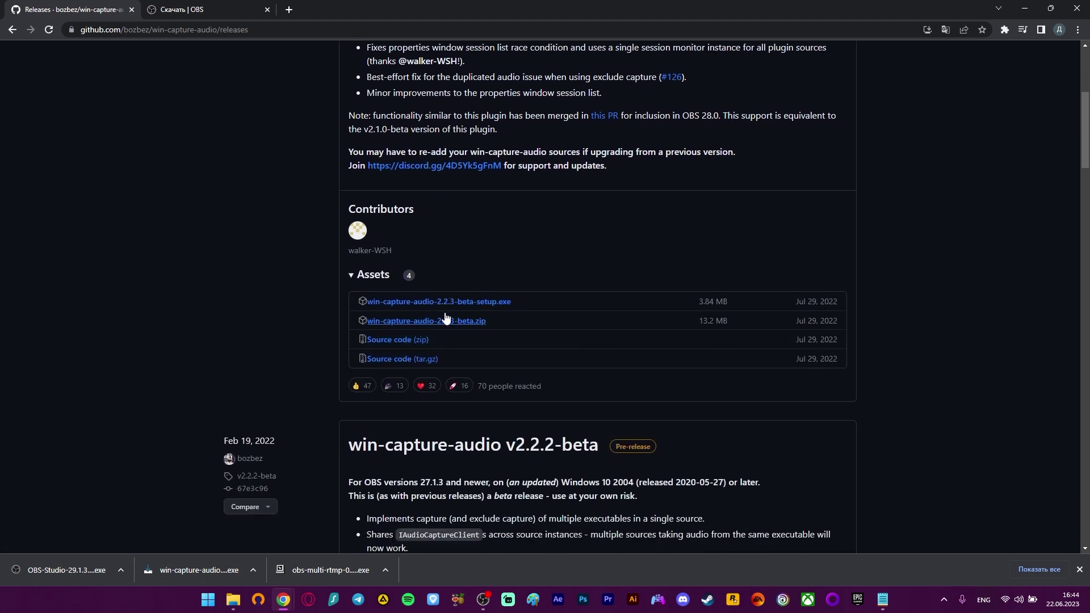
{"action": "left_click", "coordinate": [479, 323]}
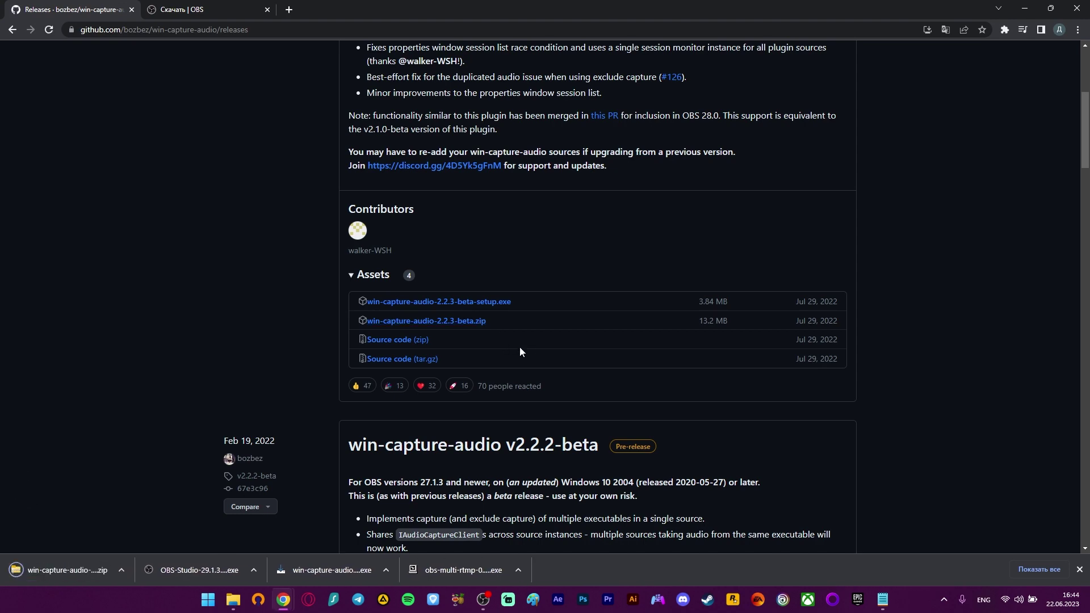
{"action": "scroll", "coordinate": [495, 273], "scroll_direction": "up", "scroll_amount": 5}
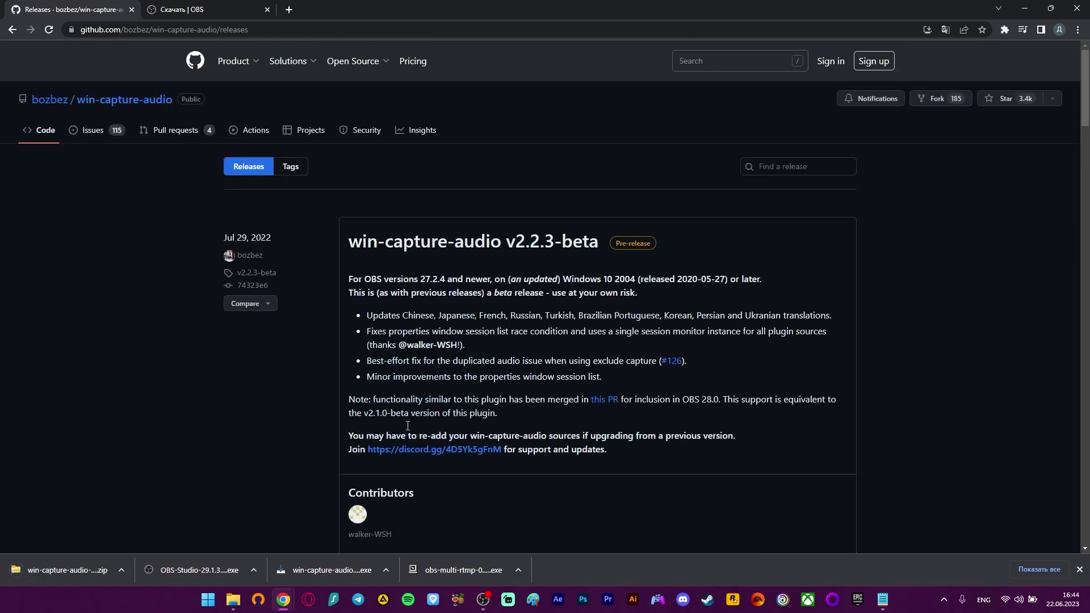
Switch to File Explorer with the "2 настройка" folder and locate the win-capture-audio setup file
{"action": "mouse_move", "coordinate": [233, 603]}
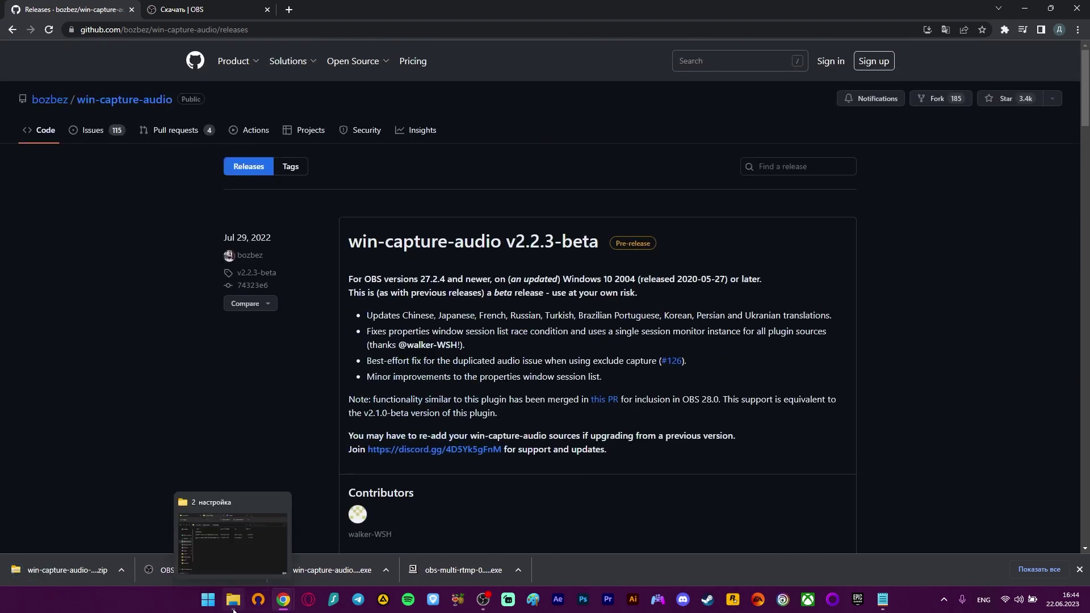
{"action": "left_click", "coordinate": [224, 546]}
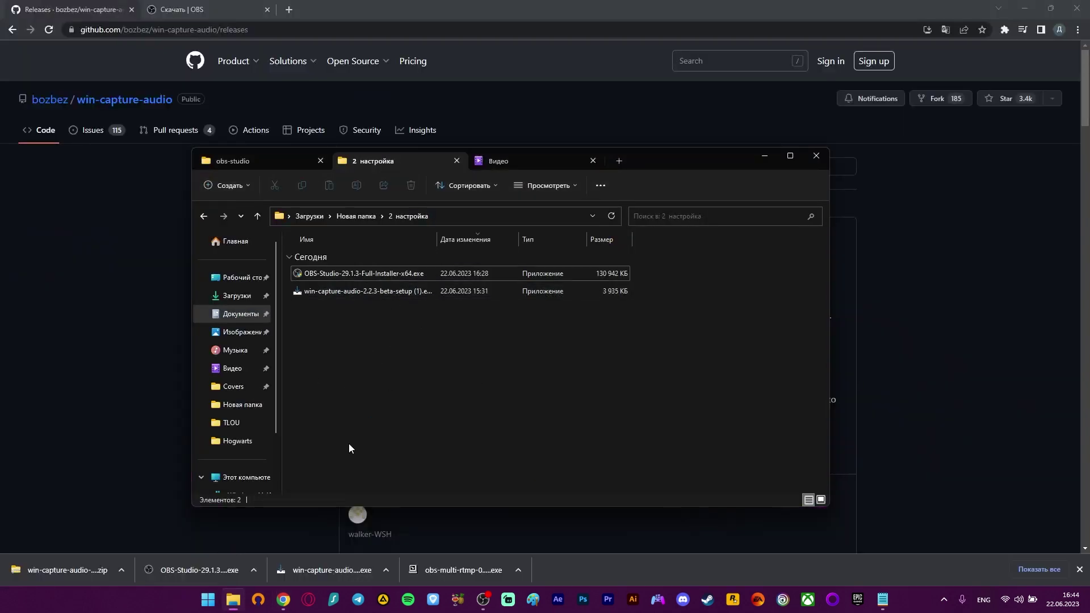
{"action": "left_click", "coordinate": [337, 291]}
{"action": "left_click_drag", "start_coordinate": [360, 372], "coordinate": [494, 402]}
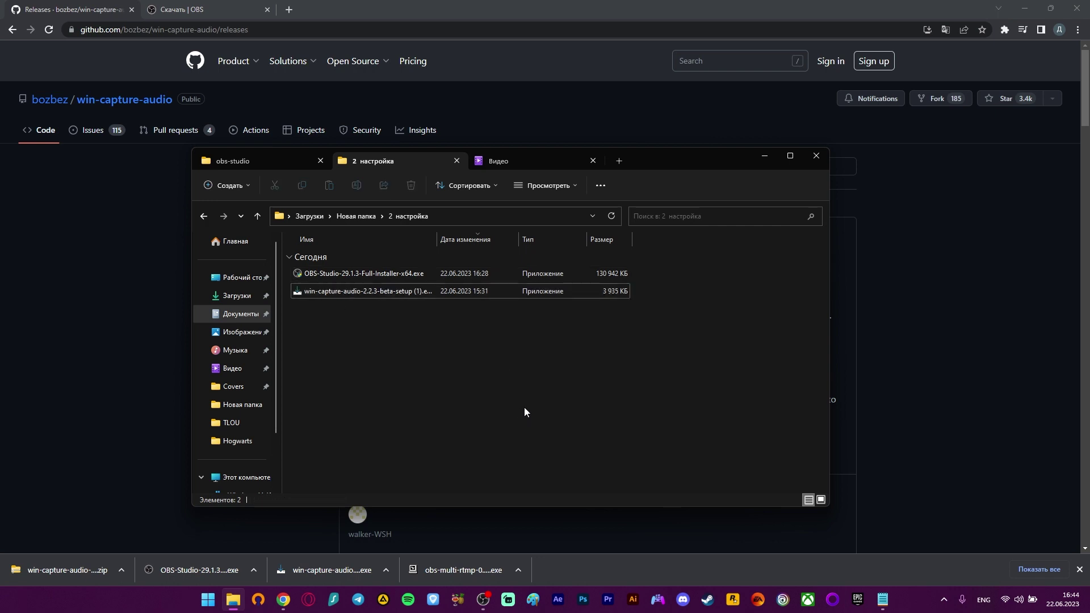
Launch the win-capture-audio 2.2.3 setup, accept the license agreement and continue to the Preparing to Install page
{"action": "double_click", "coordinate": [345, 293]}
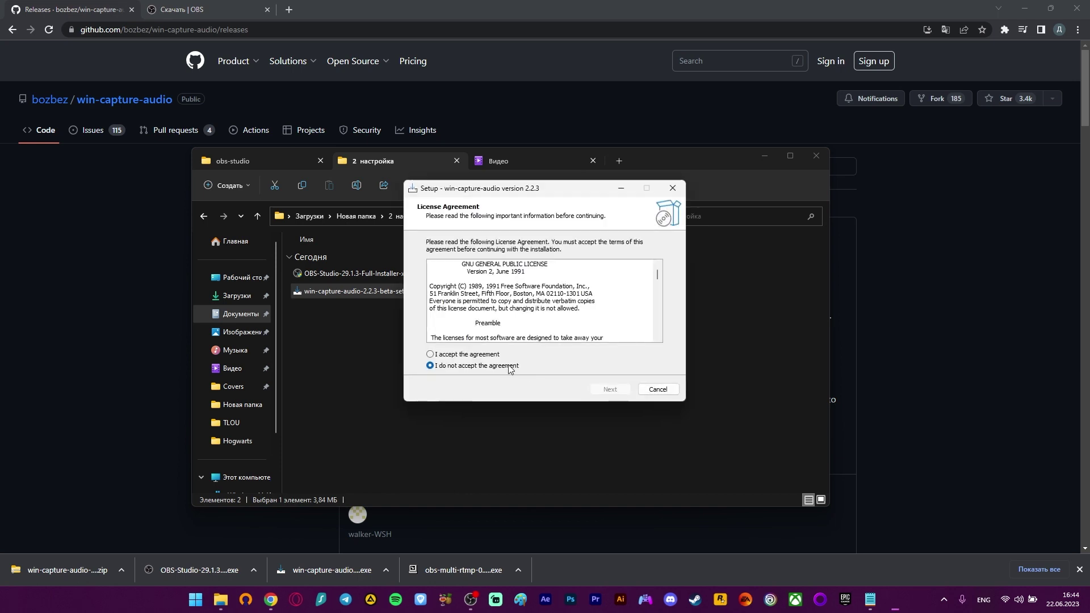
{"action": "left_click", "coordinate": [481, 354]}
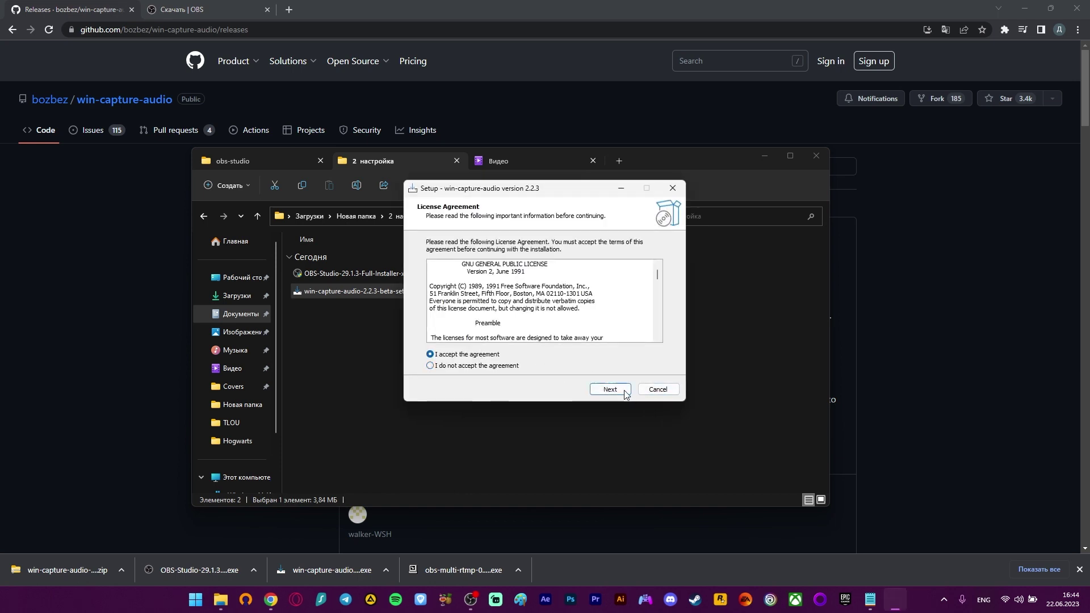
{"action": "left_click", "coordinate": [612, 390]}
{"action": "left_click", "coordinate": [606, 391]}
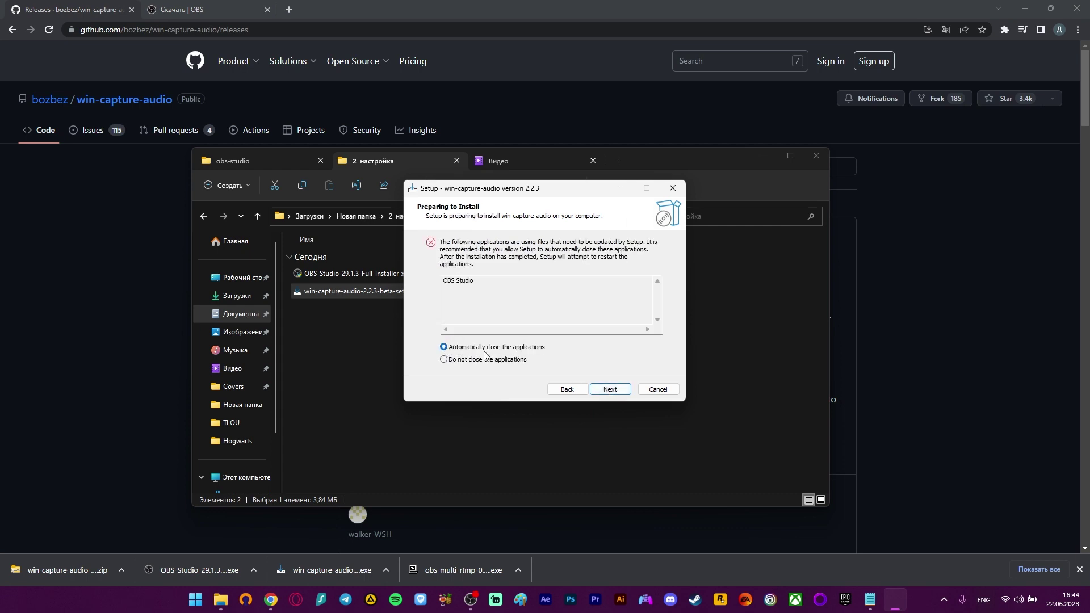
Point out OBS Studio in the setup's list of applications in use and exit the setup without installing
{"action": "left_click", "coordinate": [474, 280]}
{"action": "left_click", "coordinate": [497, 320]}
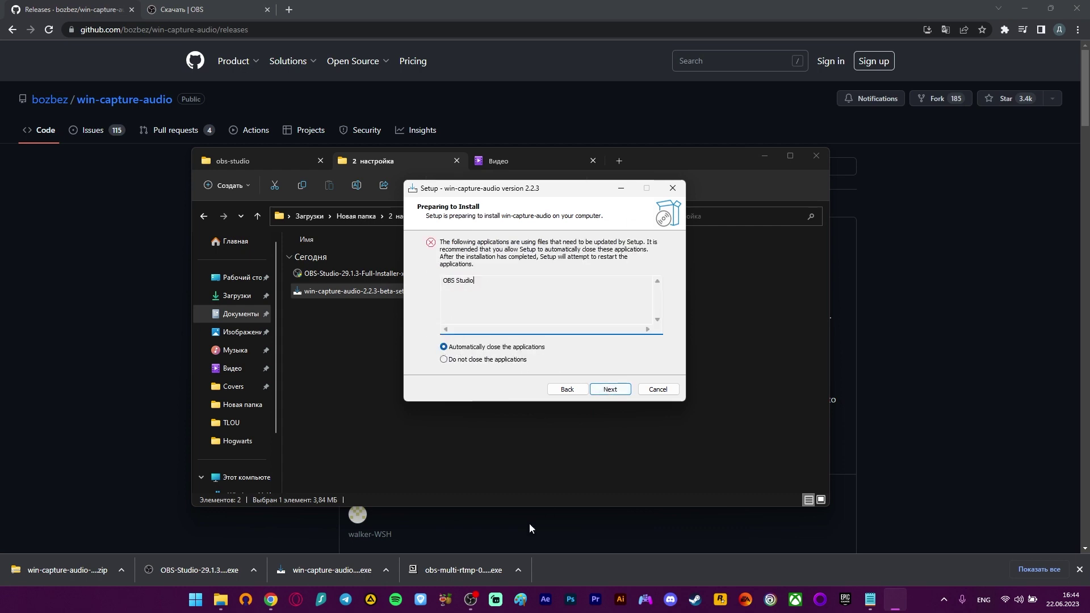
{"action": "double_click", "coordinate": [489, 280]}
{"action": "left_click", "coordinate": [482, 284]}
{"action": "double_click", "coordinate": [490, 297]}
{"action": "left_click", "coordinate": [496, 288]}
{"action": "left_click", "coordinate": [657, 389]}
{"action": "left_click", "coordinate": [584, 355]}
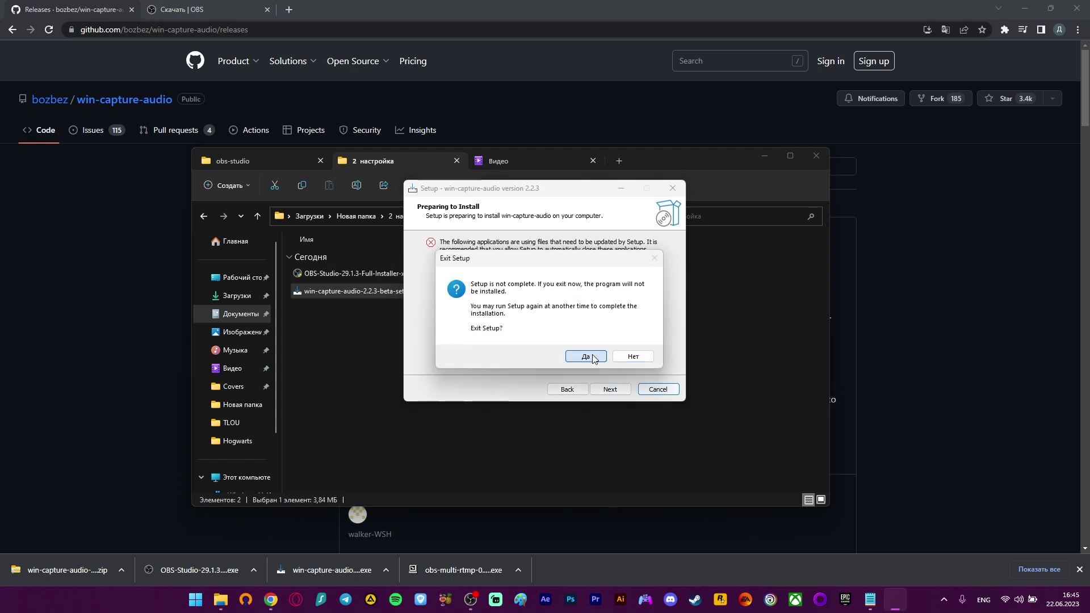
Put win-capture-audio-2.2.3-beta.zip from the Загрузки folder into Новая папка > 2 настройка
{"action": "left_click", "coordinate": [204, 218]}
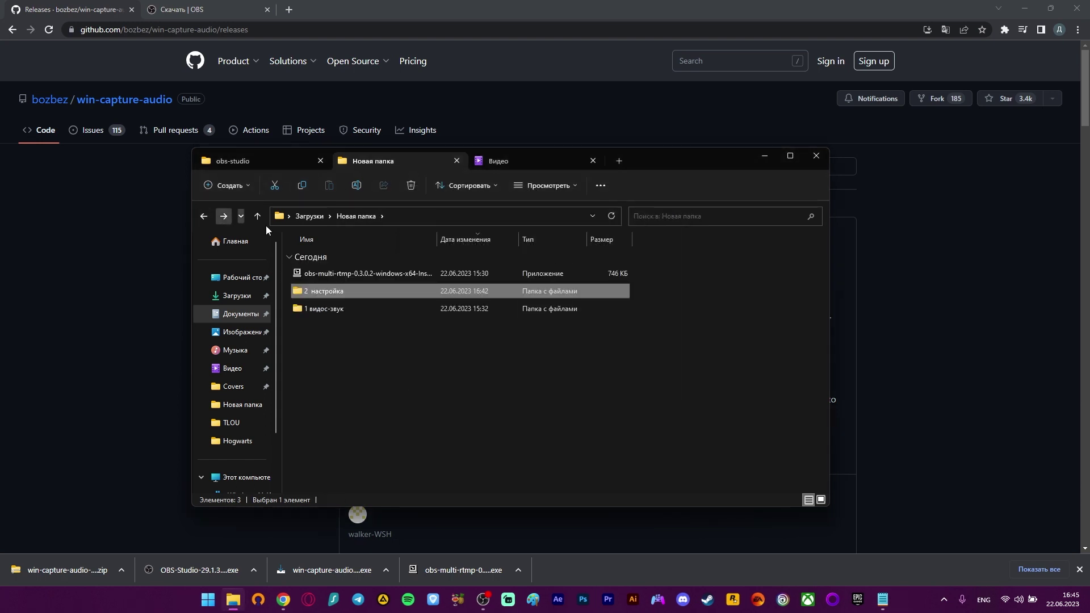
{"action": "left_click", "coordinate": [202, 219]}
{"action": "left_click", "coordinate": [335, 264]}
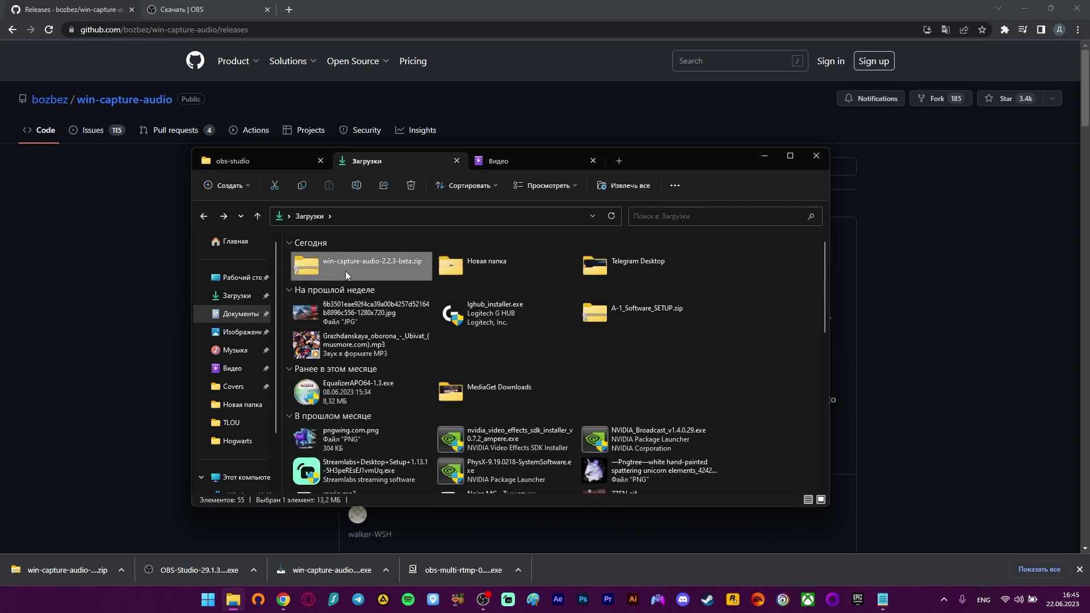
{"action": "double_click", "coordinate": [499, 275]}
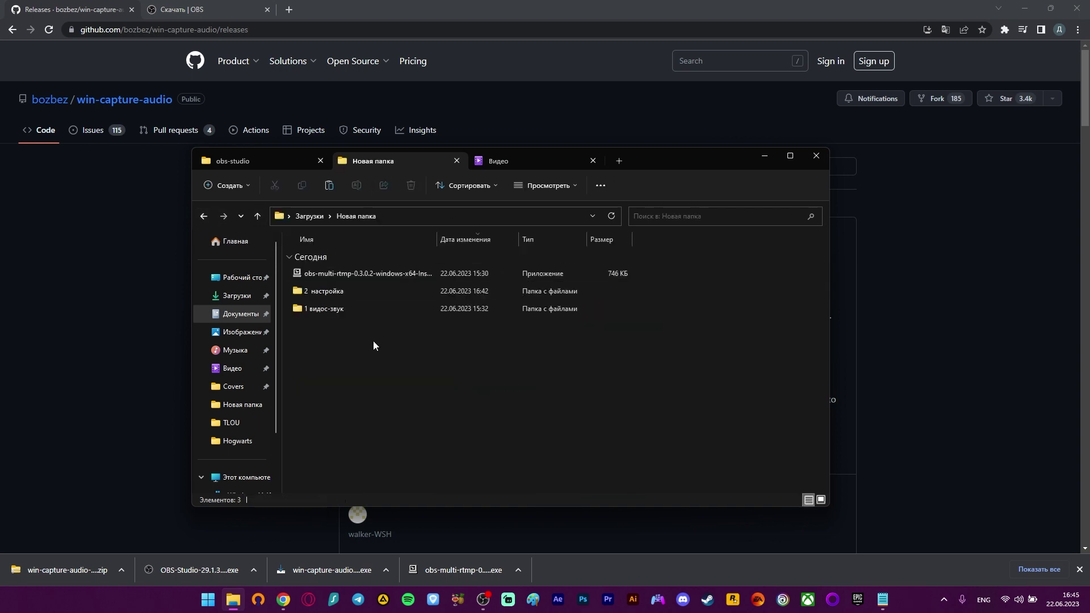
{"action": "left_click", "coordinate": [339, 296]}
{"action": "double_click", "coordinate": [339, 297]}
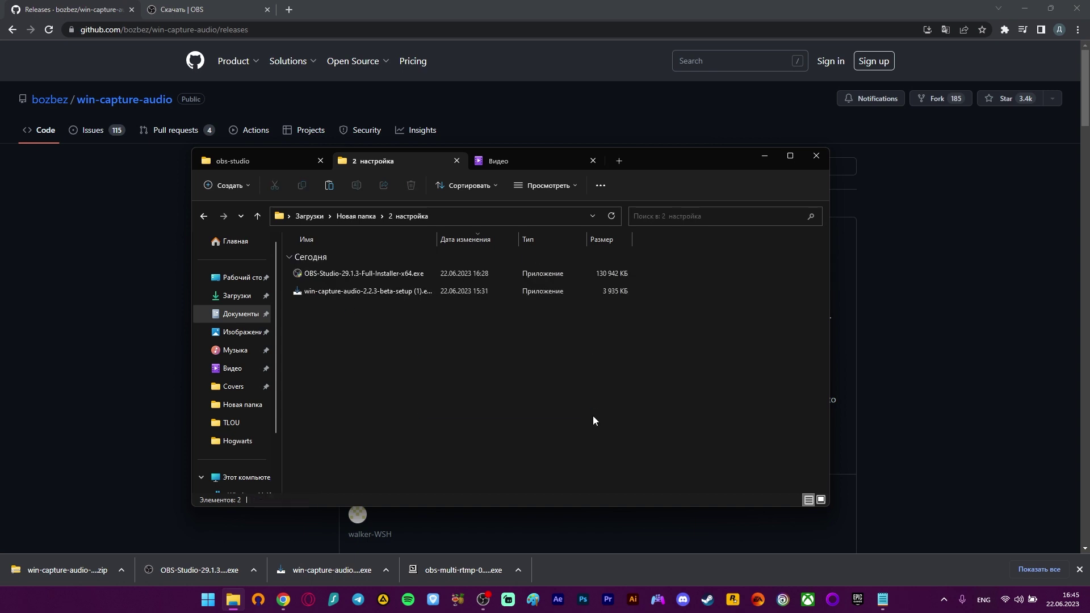
{"action": "key", "text": "ctrl+v"}
Extract the zip with WinRAR into its own win-capture-audio-2.2.3-beta folder and open that folder
{"action": "left_click", "coordinate": [362, 319]}
{"action": "right_click", "coordinate": [359, 314]}
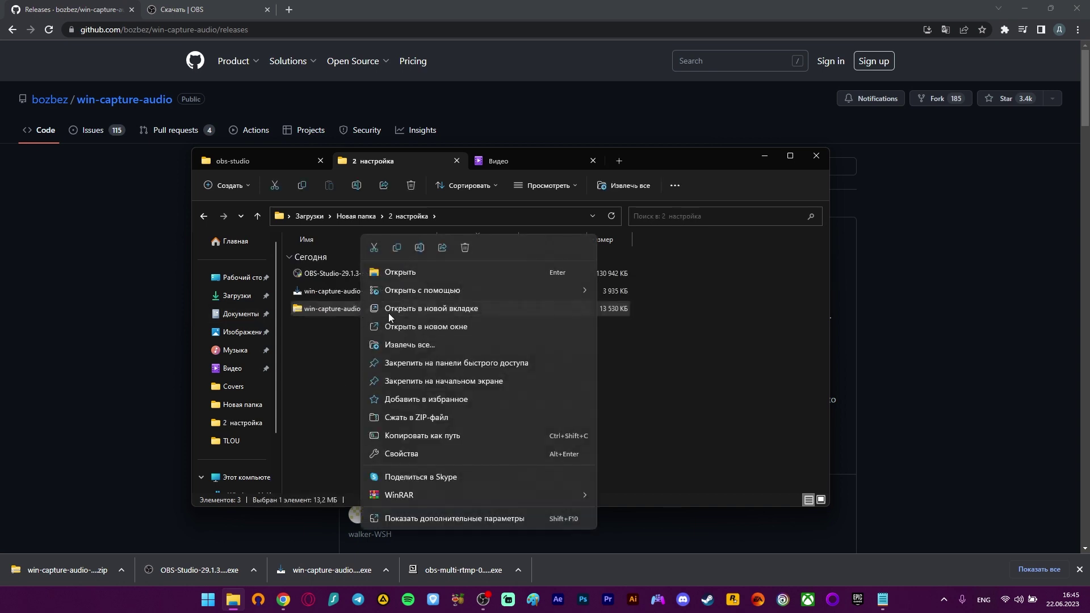
{"action": "mouse_move", "coordinate": [446, 500]}
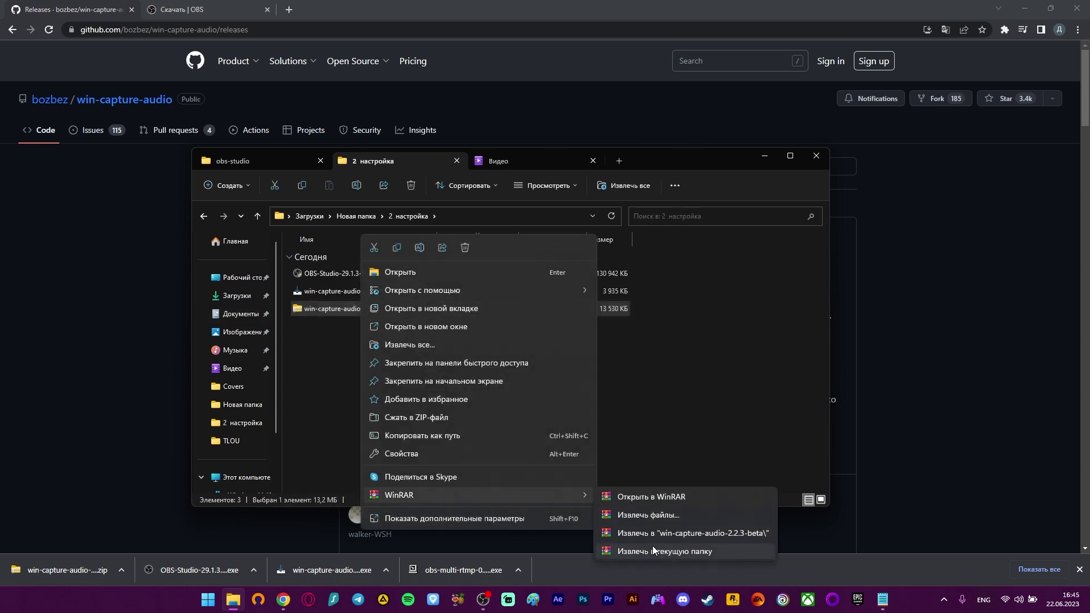
{"action": "left_click", "coordinate": [652, 533]}
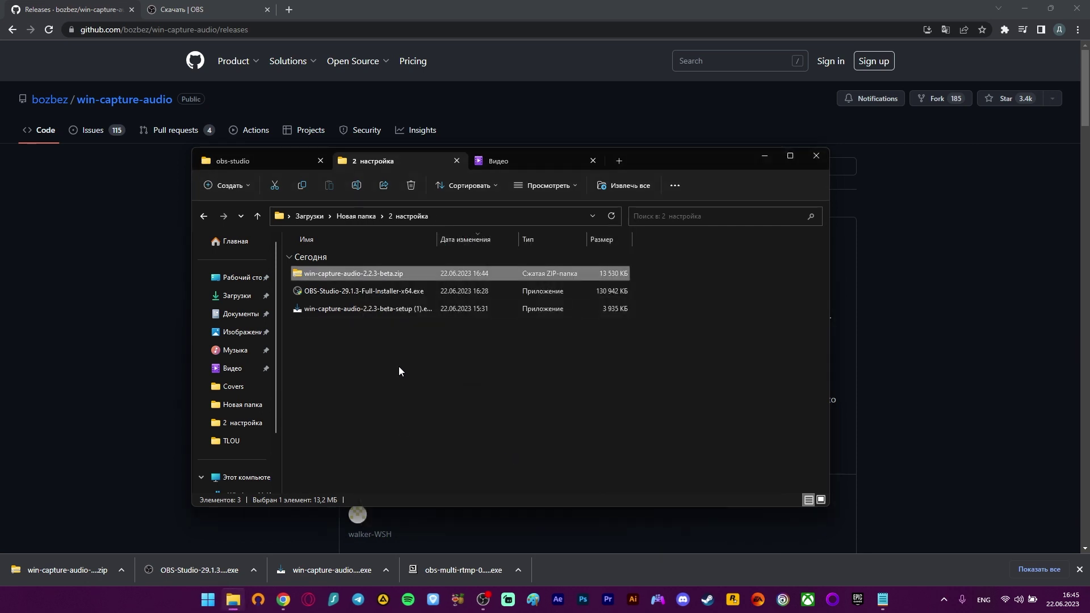
{"action": "left_click", "coordinate": [350, 327]}
{"action": "double_click", "coordinate": [350, 326]}
{"action": "left_click_drag", "start_coordinate": [348, 329], "coordinate": [335, 266]}
{"action": "left_click", "coordinate": [361, 322]}
Try to move the data and obs-plugins folders into C:\Program Files\obs-studio, cancelling at the file replacement choice
{"action": "key", "text": "ctrl+a"}
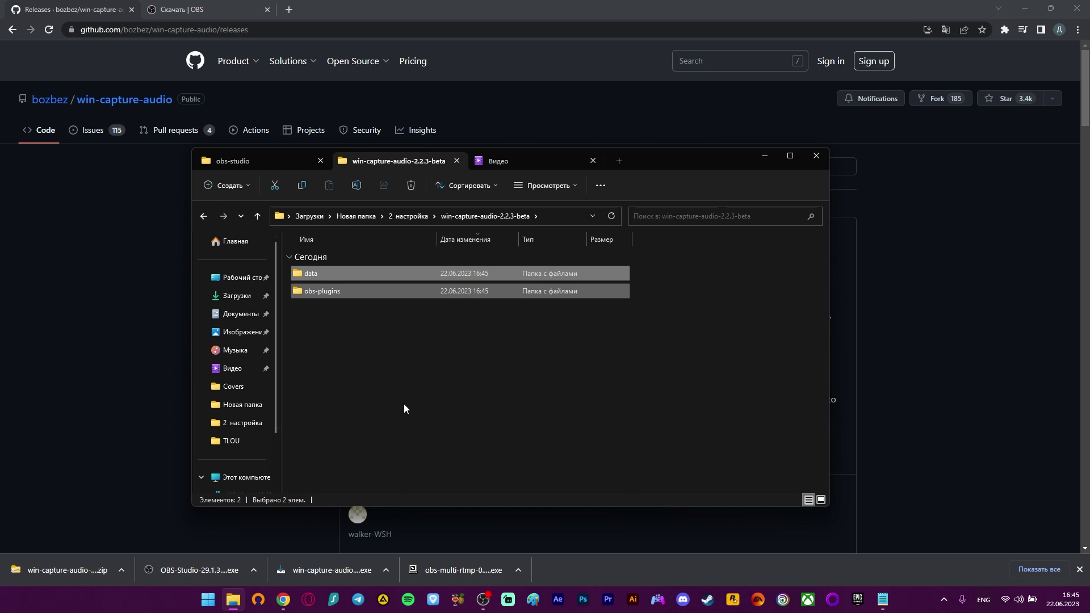
{"action": "key", "text": "ctrl+x"}
{"action": "left_click", "coordinate": [237, 159]}
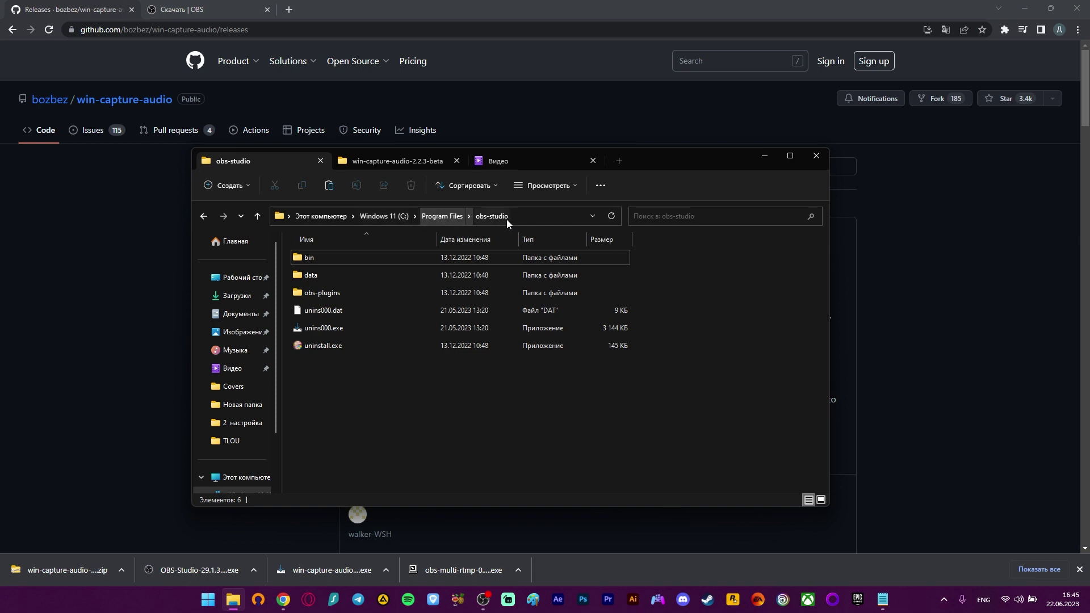
{"action": "key", "text": "ctrl+v"}
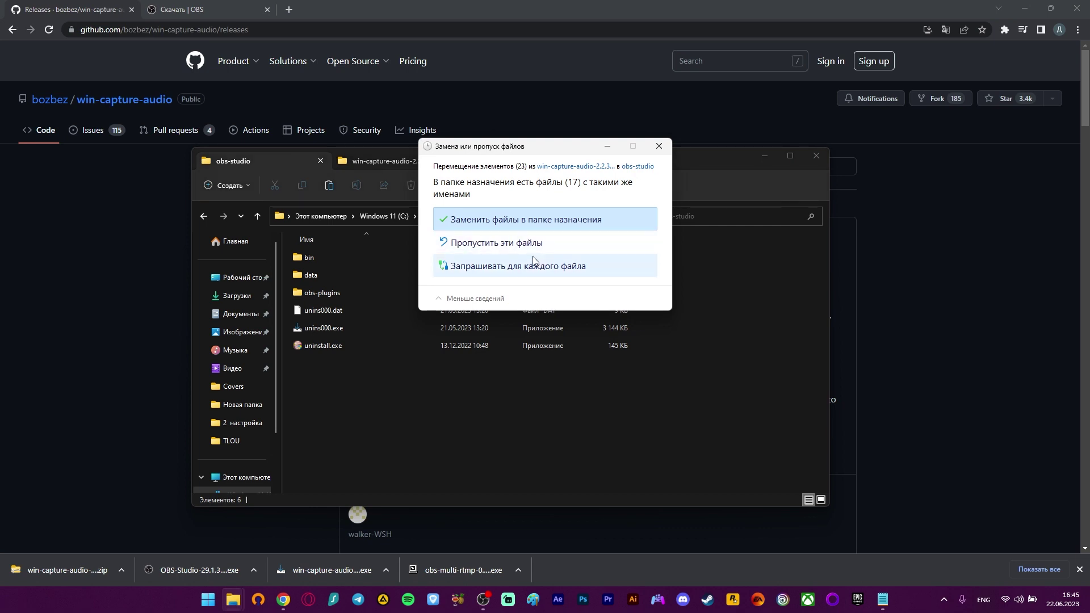
{"action": "left_click", "coordinate": [662, 149]}
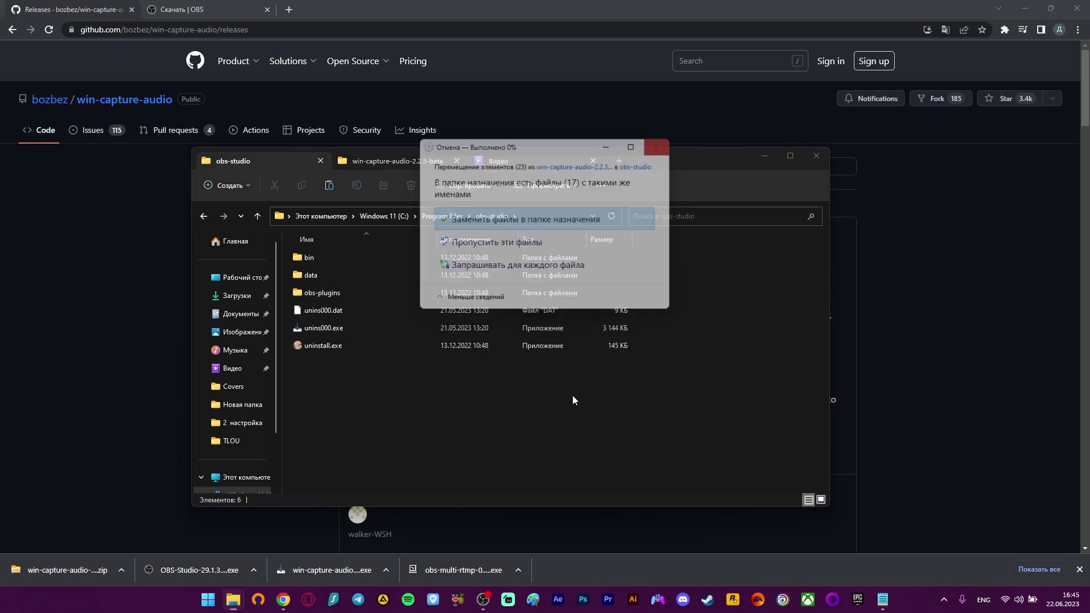
Close File Explorer and switch back to OBS Studio
{"action": "left_click", "coordinate": [816, 160]}
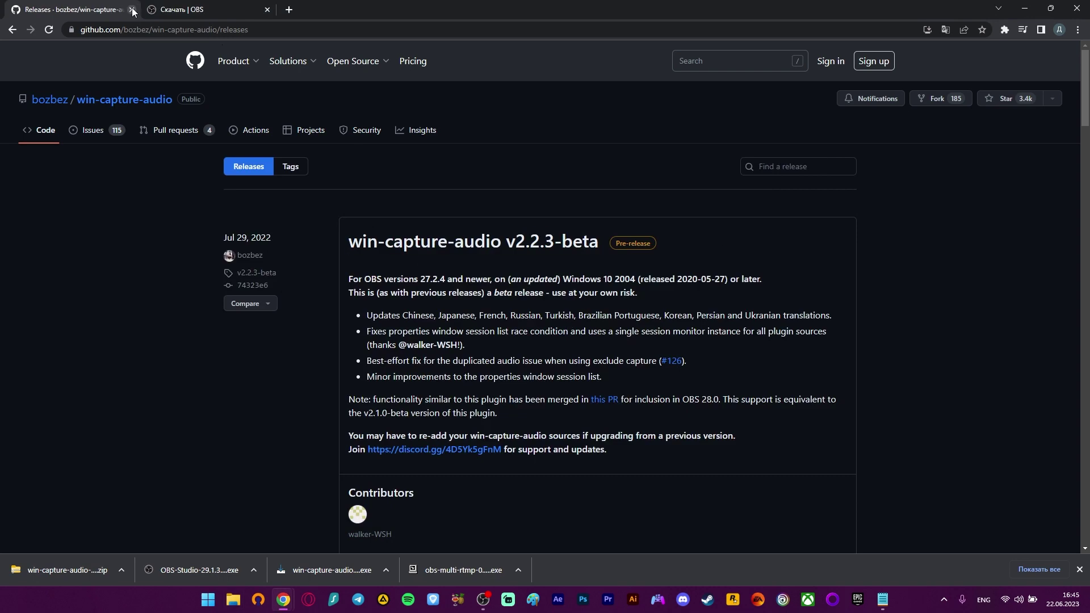
{"action": "left_click", "coordinate": [483, 599]}
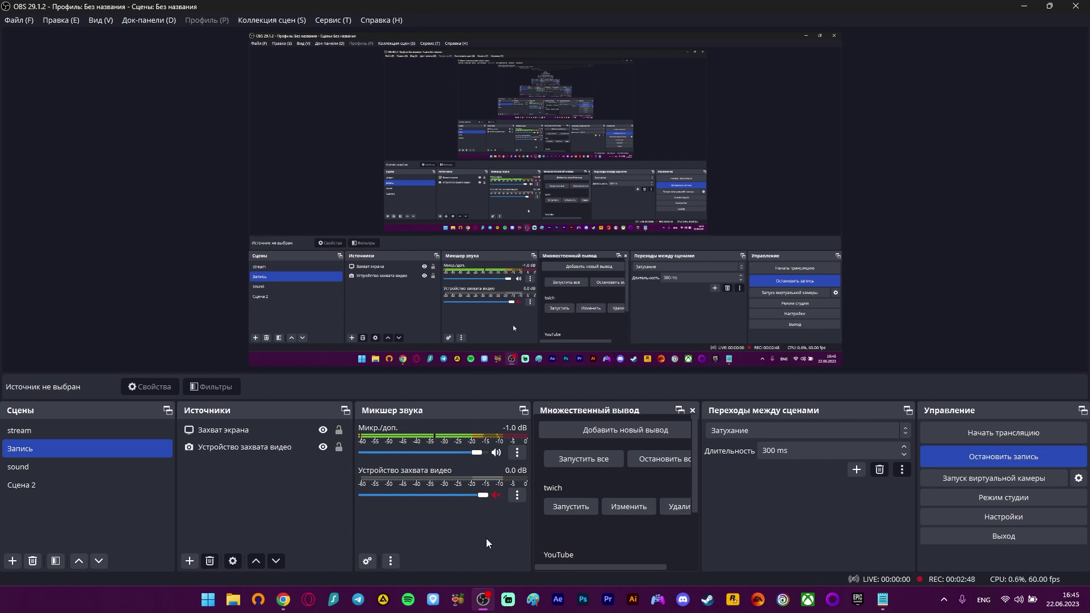
Examine the addable source types, including Захват звука приложения (БЕТА), and the new scene dialog without adding anything
{"action": "left_click", "coordinate": [37, 530]}
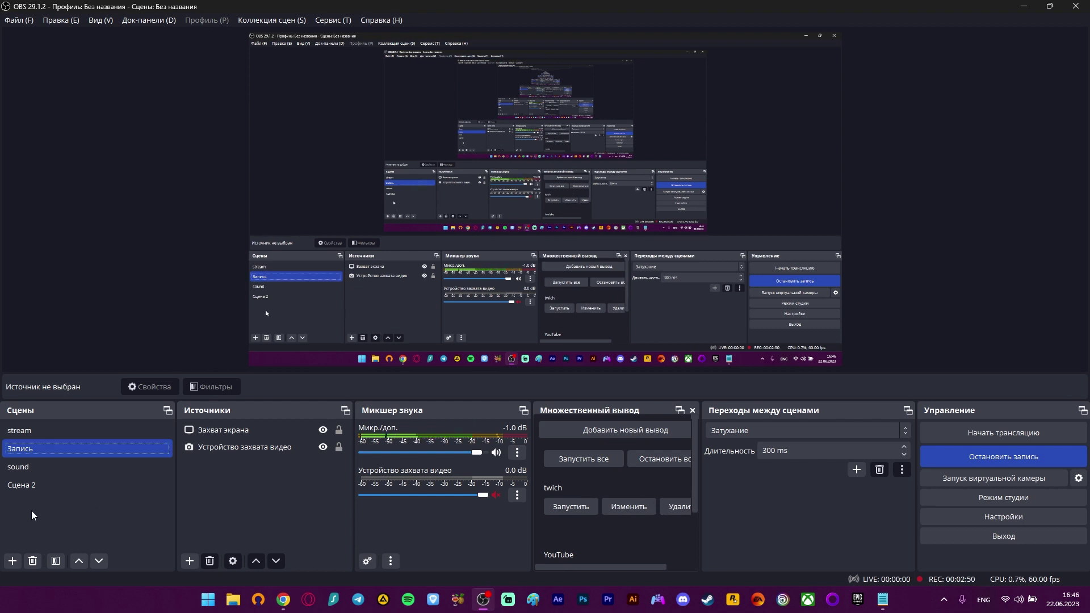
{"action": "left_click", "coordinate": [189, 560]}
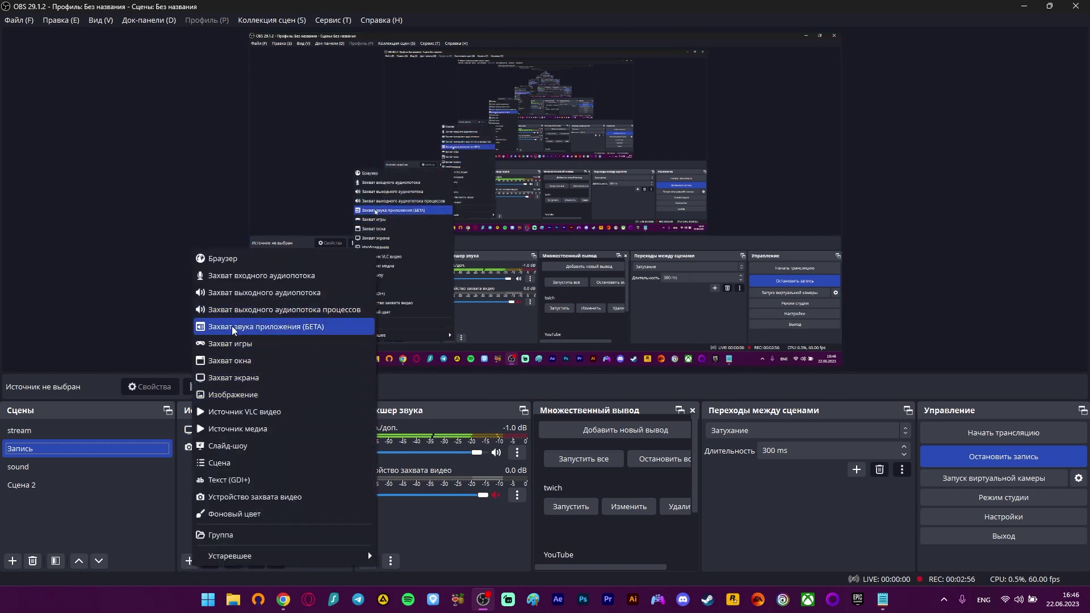
{"action": "left_click", "coordinate": [131, 525]}
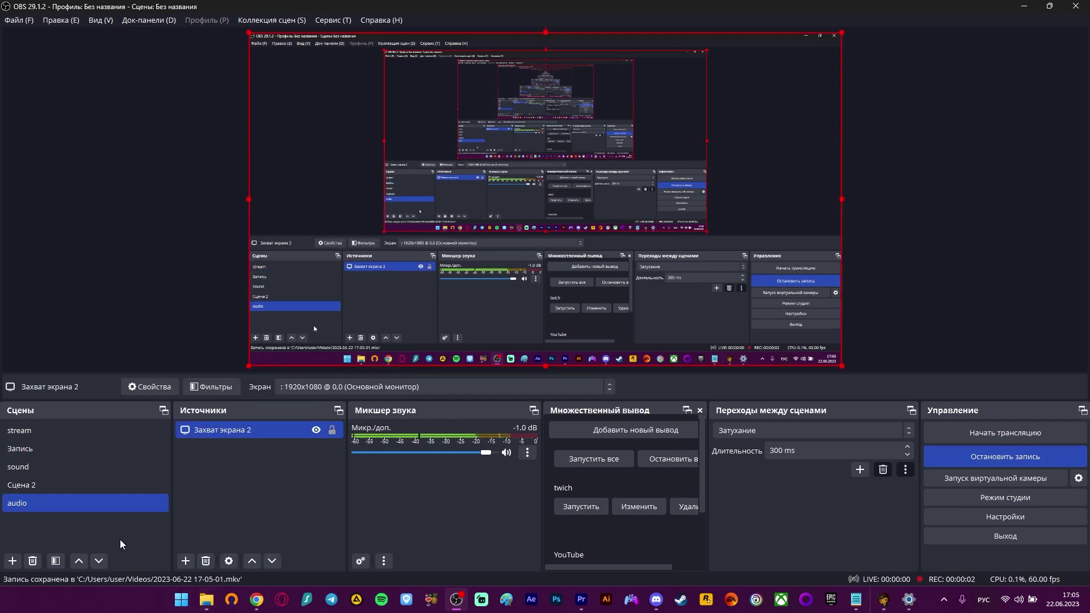
{"action": "left_click", "coordinate": [11, 565]}
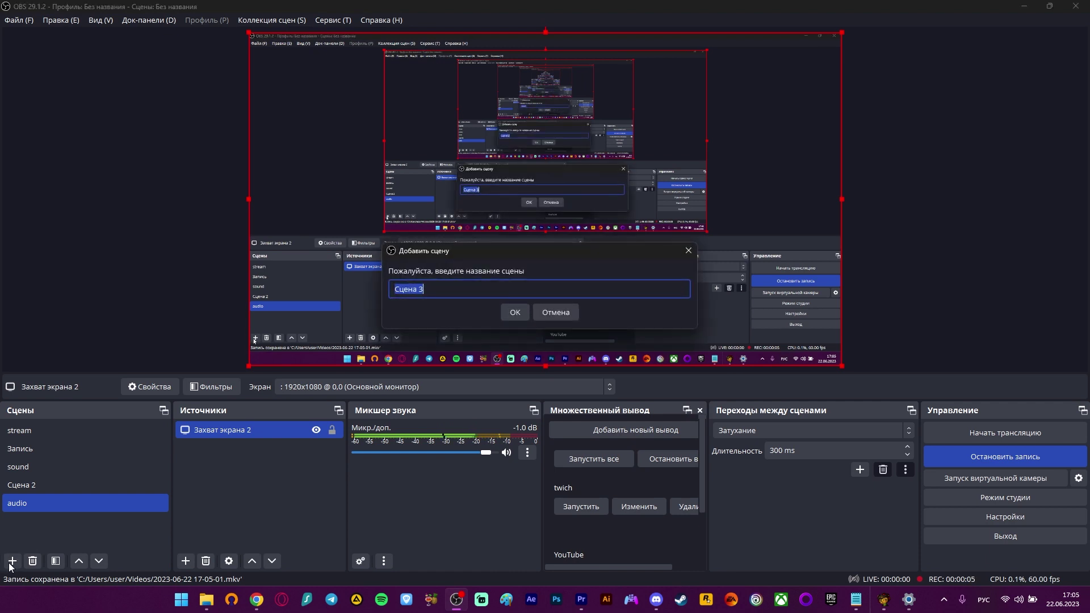
{"action": "left_click", "coordinate": [562, 314]}
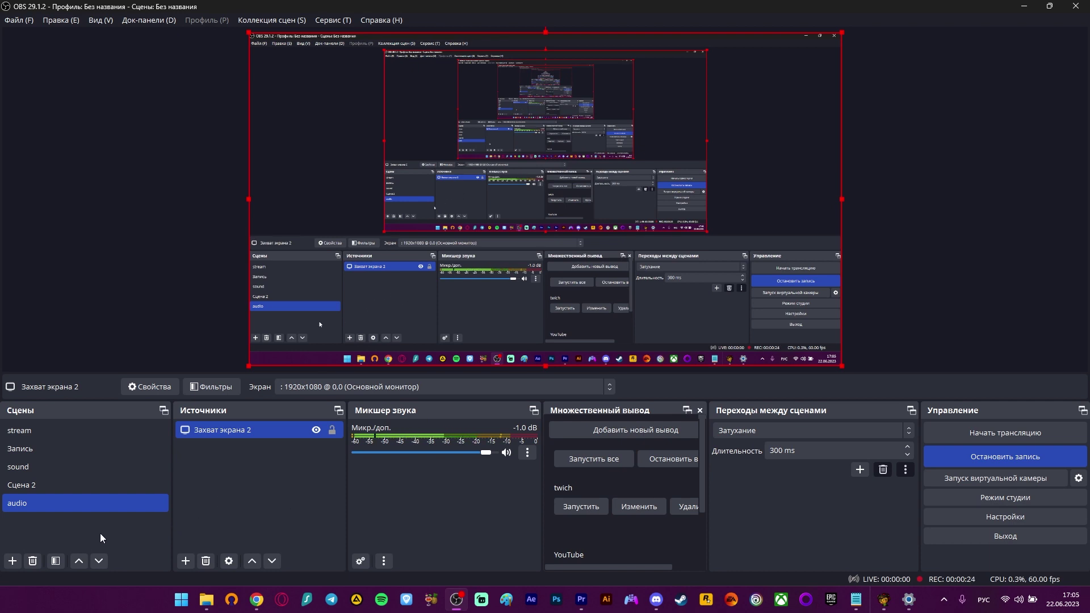
Launch Spotify so it is running as a capturable application and return to OBS Studio
{"action": "left_click", "coordinate": [260, 497]}
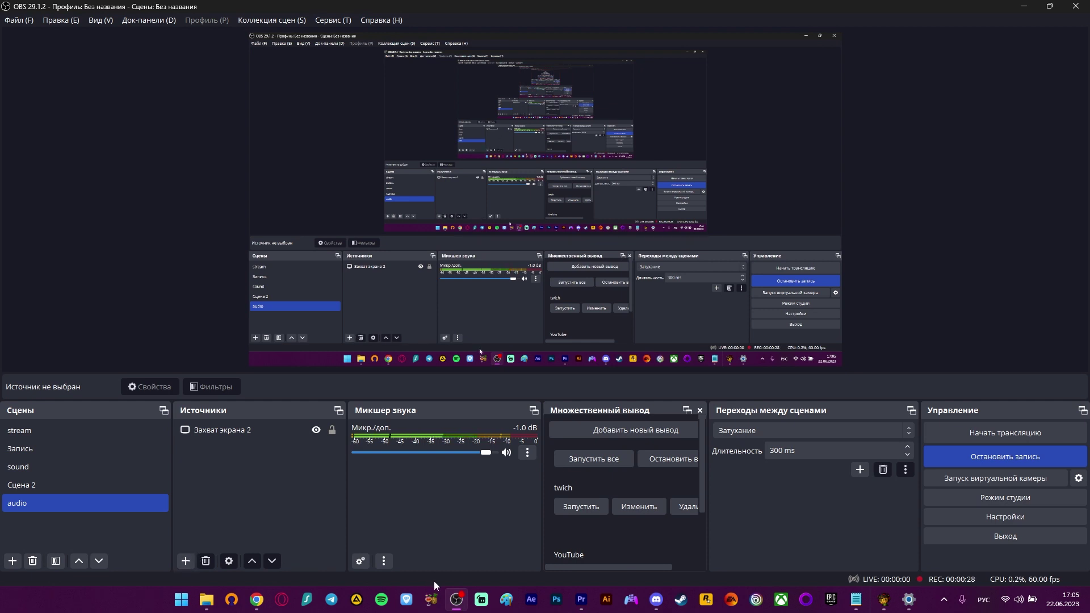
{"action": "left_click", "coordinate": [382, 600]}
{"action": "left_click", "coordinate": [796, 110]}
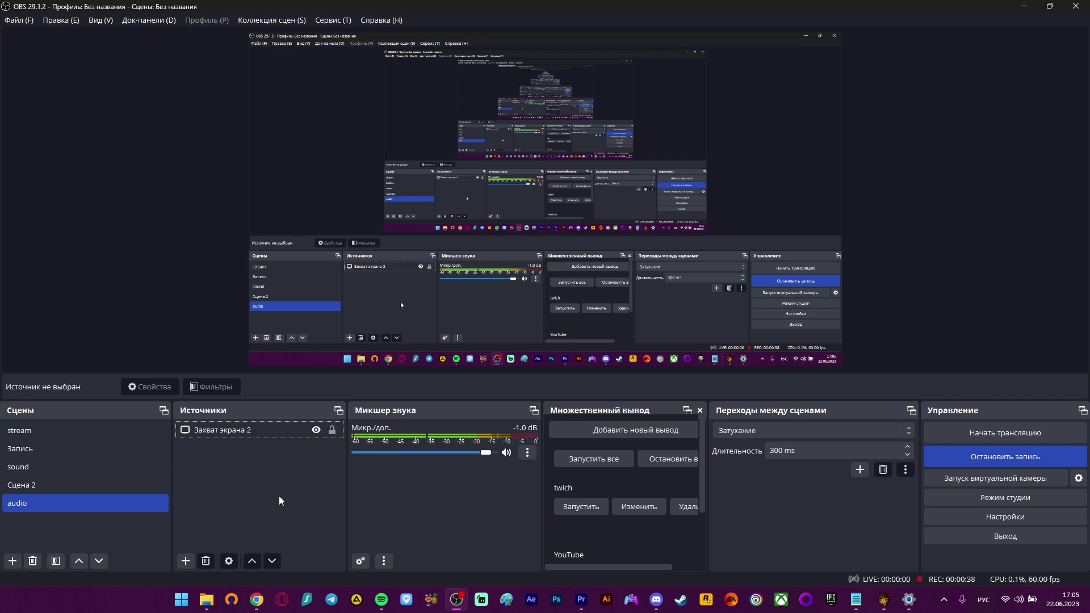
Add a new Захват звука приложения (БЕТА) source named game to the audio scene
{"action": "left_click", "coordinate": [185, 561]}
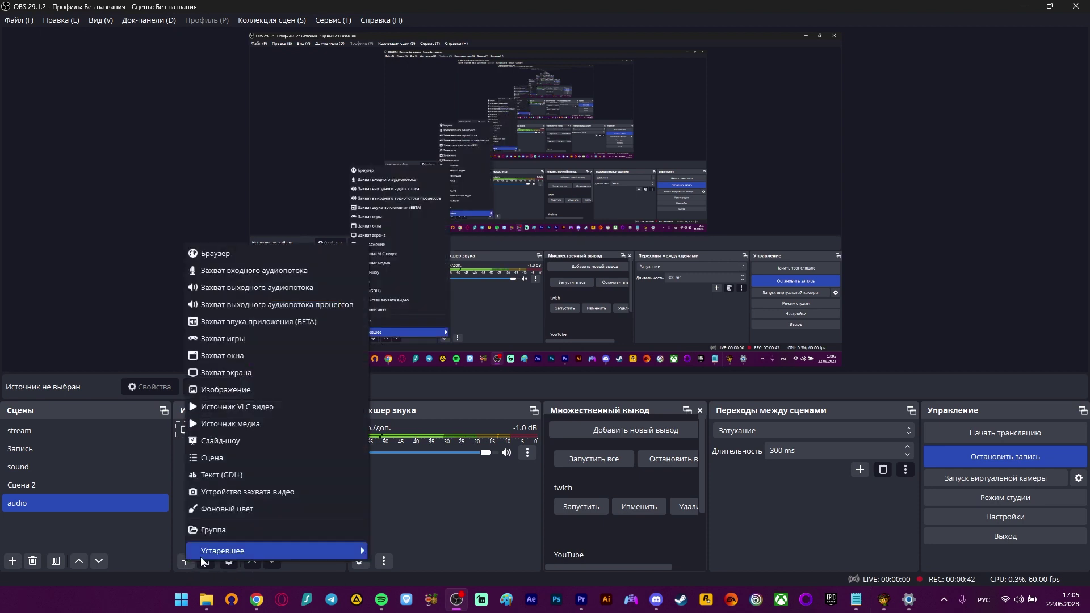
{"action": "left_click", "coordinate": [205, 321]}
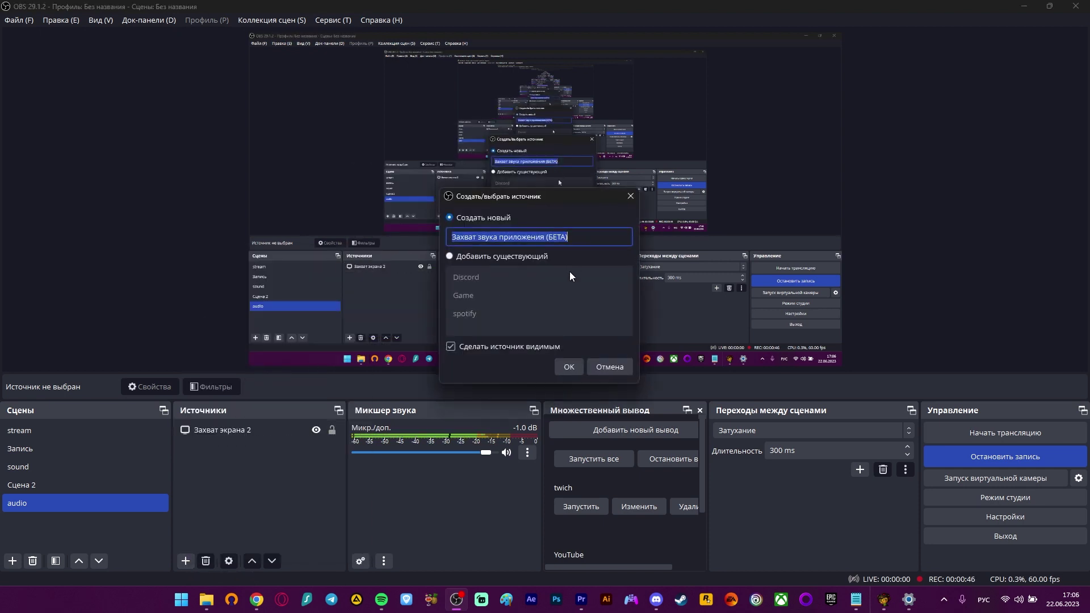
{"action": "type", "text": "фг"}
{"action": "key", "text": "BackSpace"}
{"action": "key", "text": "BackSpace"}
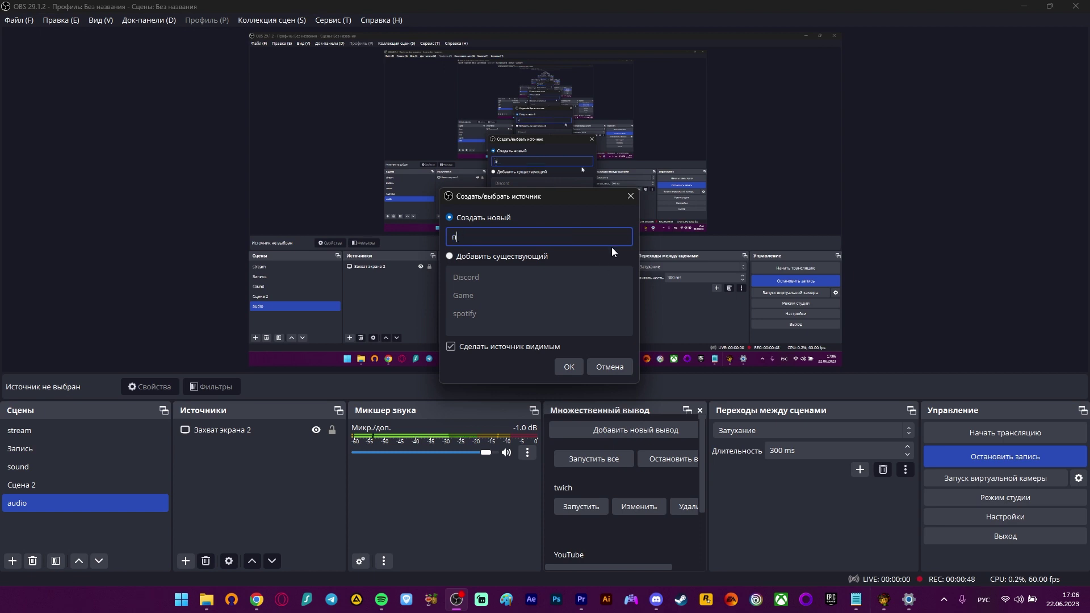
{"action": "key", "text": "alt+shift"}
{"action": "type", "text": "game"}
{"action": "left_click", "coordinate": [572, 366]}
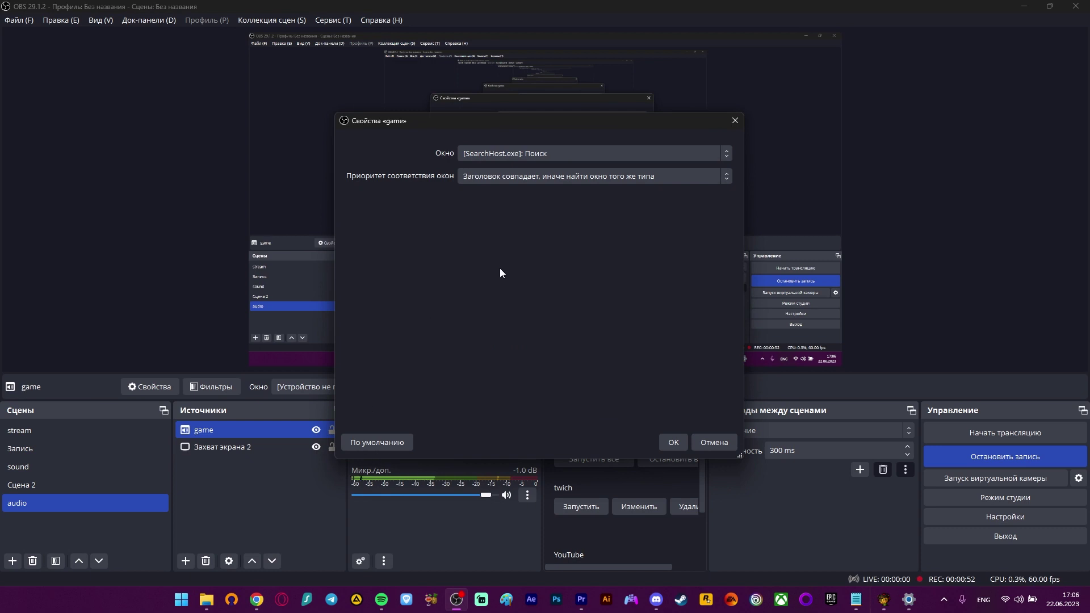
Set the game source's window to [Psychonauts.exe]: Psychonauts and confirm its properties
{"action": "left_click", "coordinate": [507, 157]}
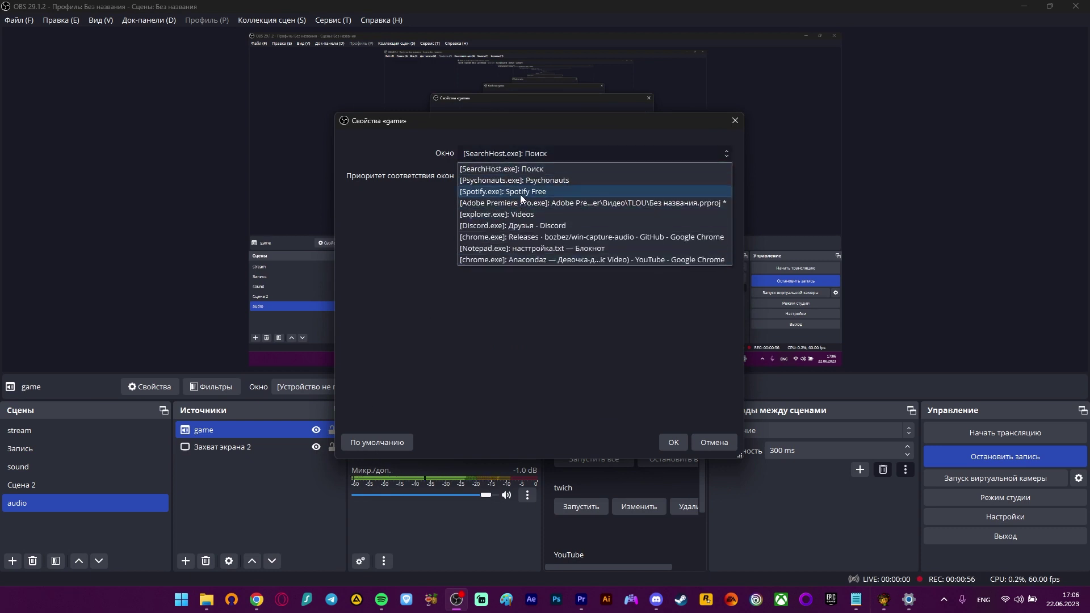
{"action": "left_click", "coordinate": [530, 180]}
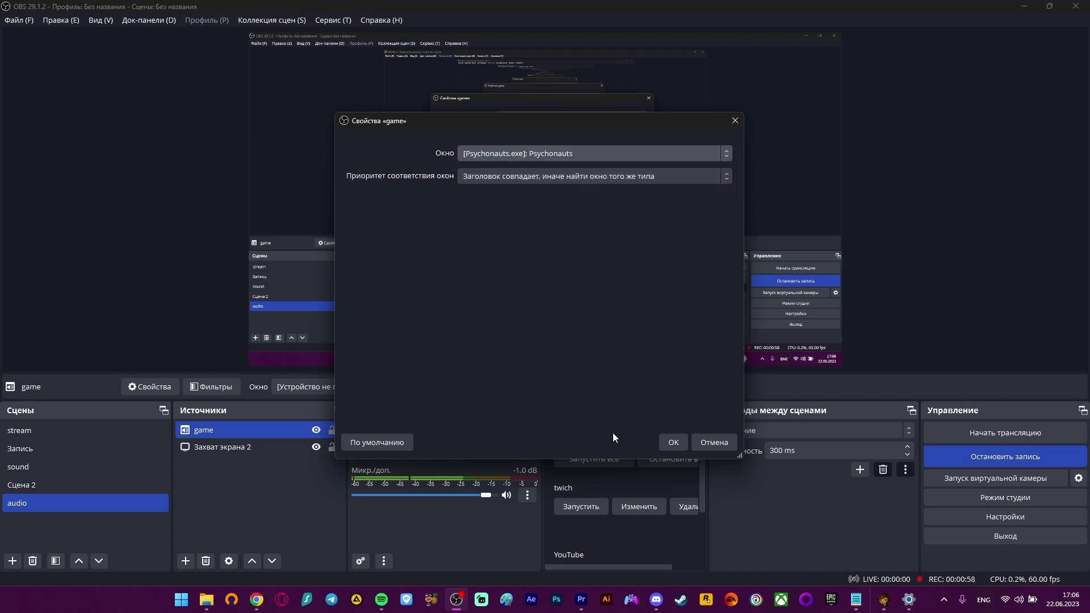
{"action": "left_click", "coordinate": [674, 443]}
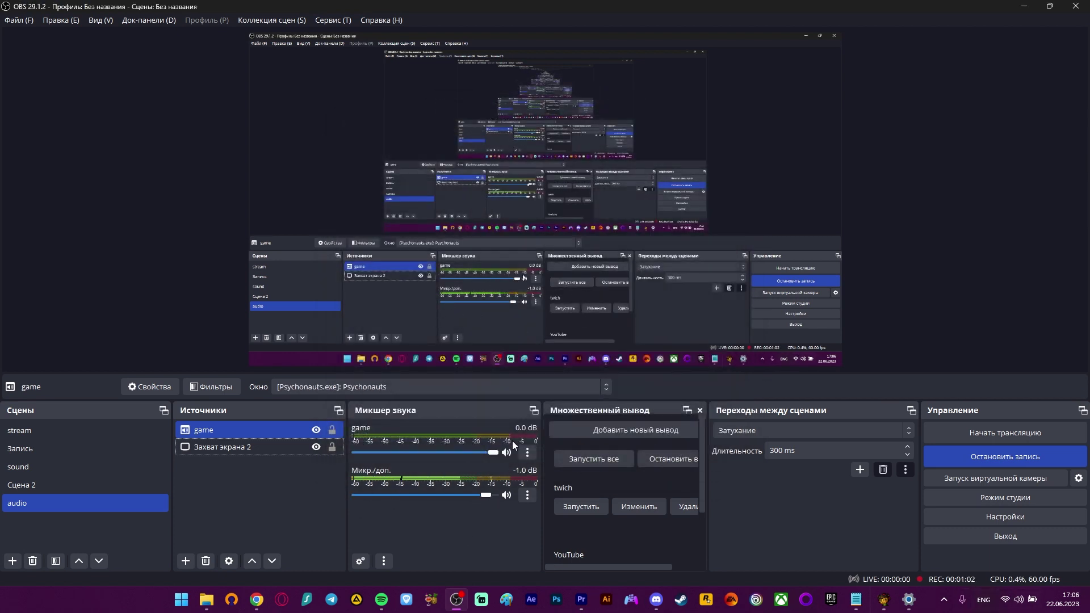
Add a new Захват звука приложения (БЕТА) source named music to the audio scene
{"action": "left_click", "coordinate": [185, 562]}
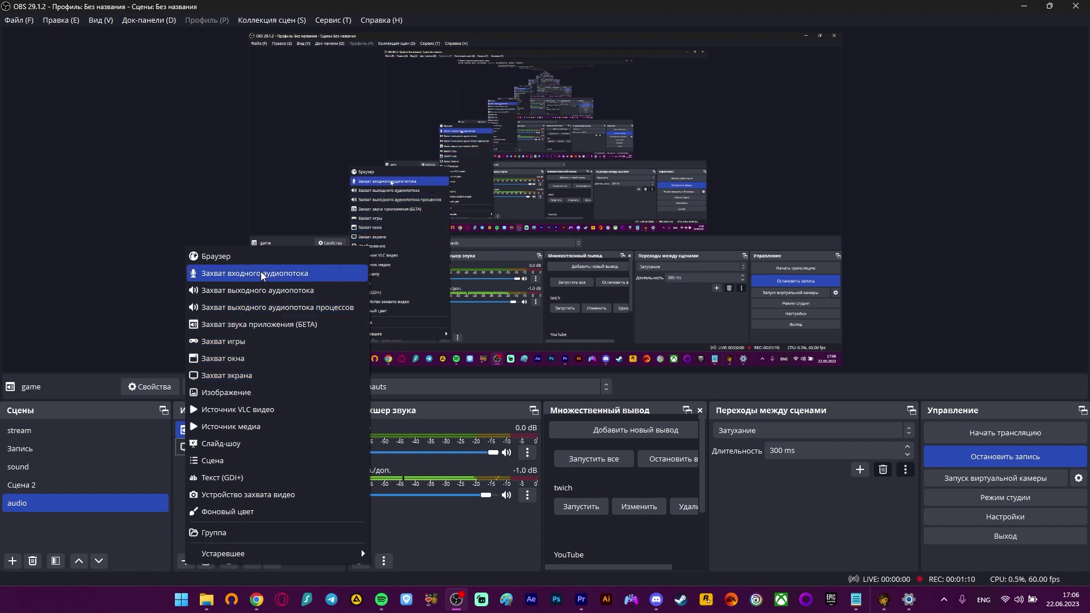
{"action": "left_click", "coordinate": [257, 325]}
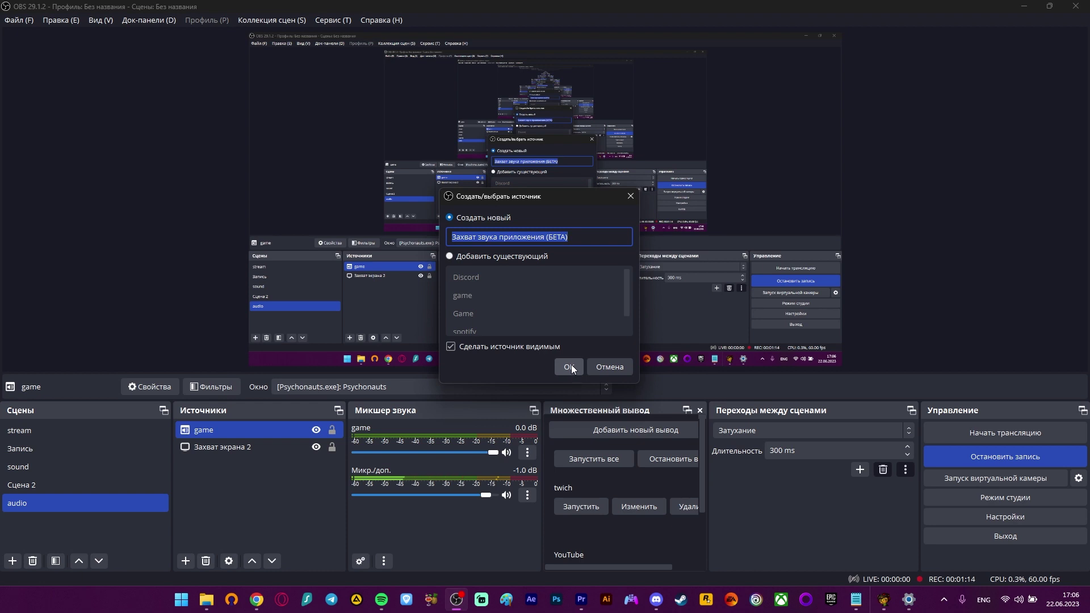
{"action": "type", "text": "v"}
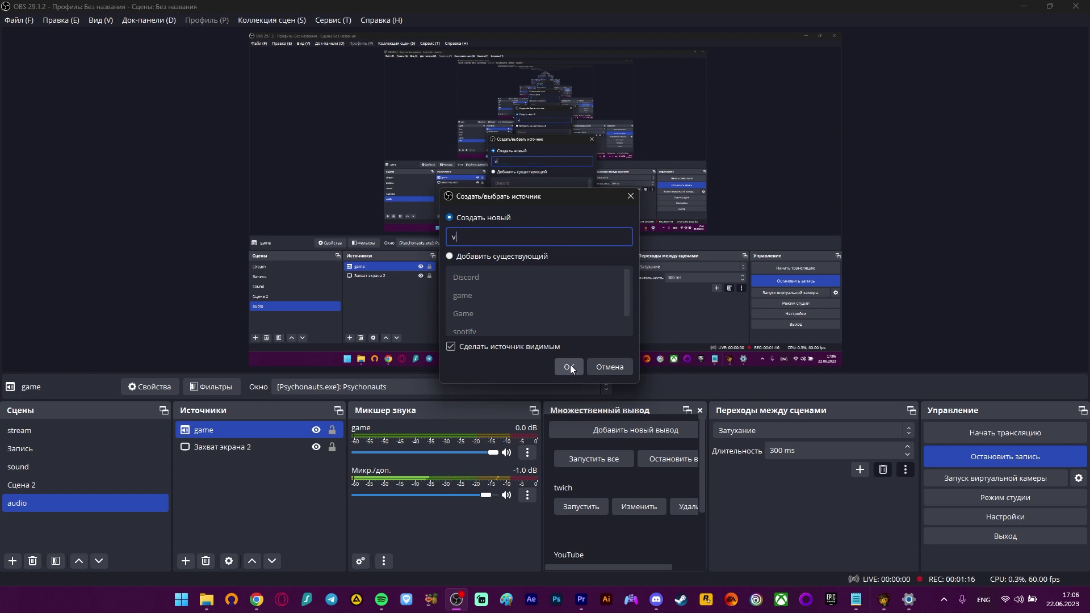
{"action": "key", "text": "BackSpace"}
{"action": "type", "text": "music"}
{"action": "left_click", "coordinate": [561, 368]}
Set the music source's window to [Spotify.exe]: Spotify Free and confirm its properties
{"action": "left_click", "coordinate": [526, 158]}
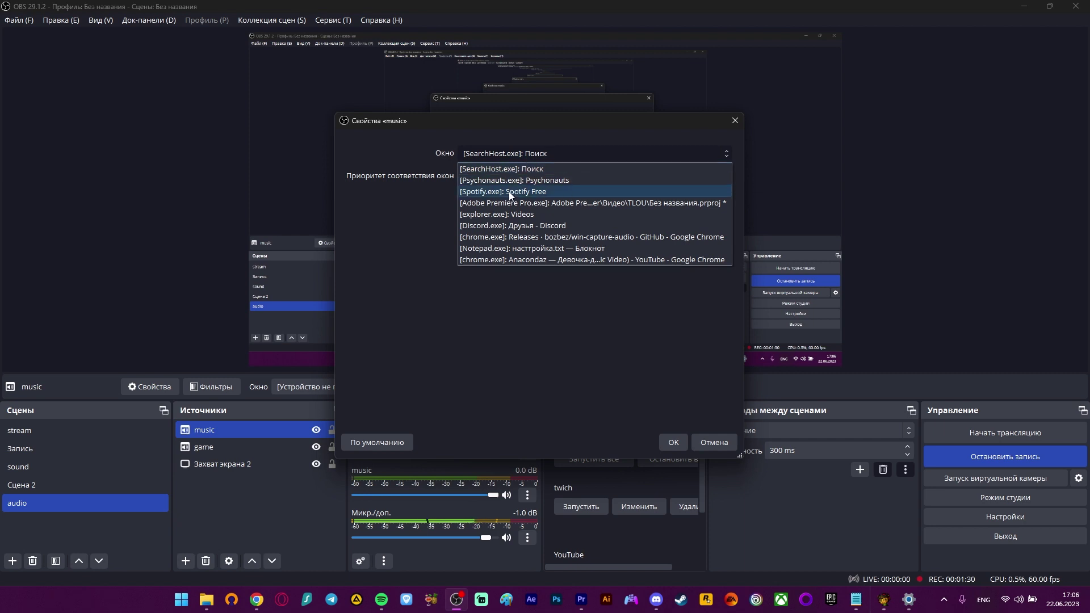
{"action": "left_click", "coordinate": [509, 192]}
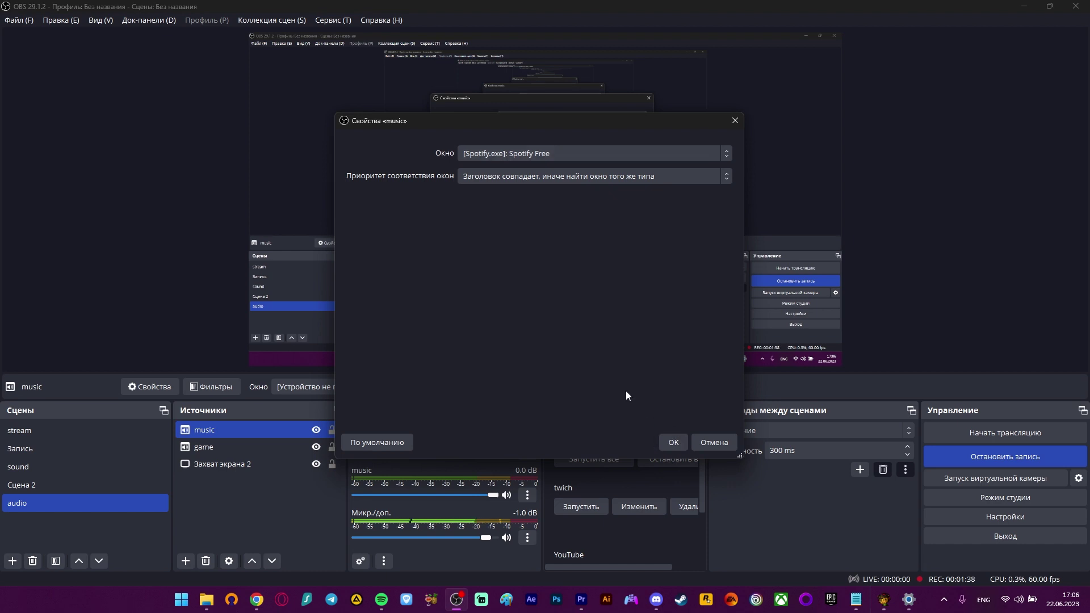
{"action": "left_click", "coordinate": [672, 442]}
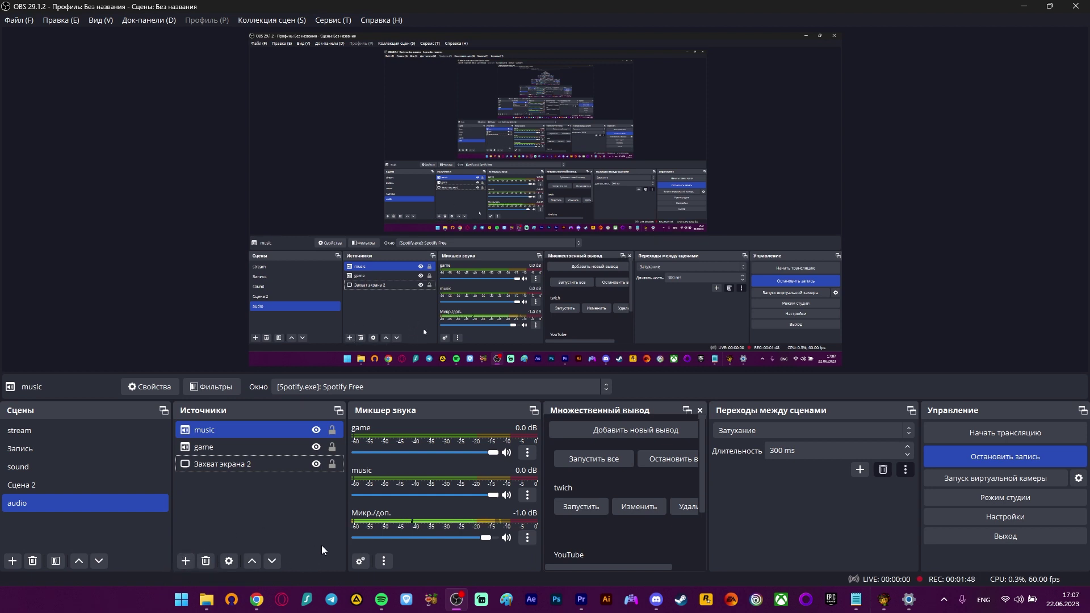
Add a Захват звука приложения (БЕТА) source named link that captures the [Discord.exe]: Друзья - Discord window
{"action": "left_click", "coordinate": [187, 561]}
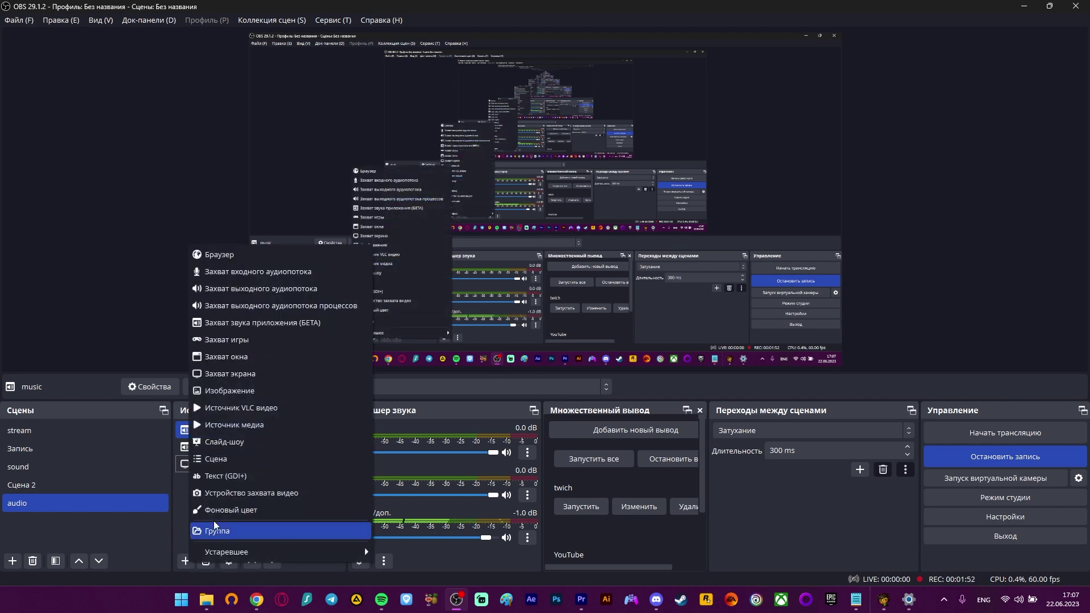
{"action": "left_click", "coordinate": [259, 321]}
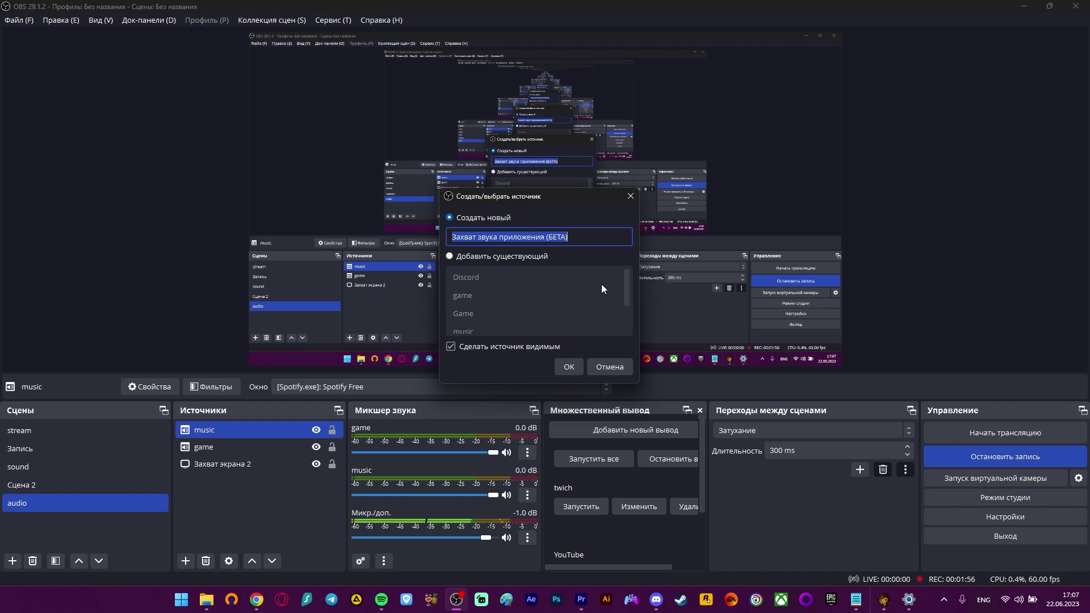
{"action": "type", "text": "link"}
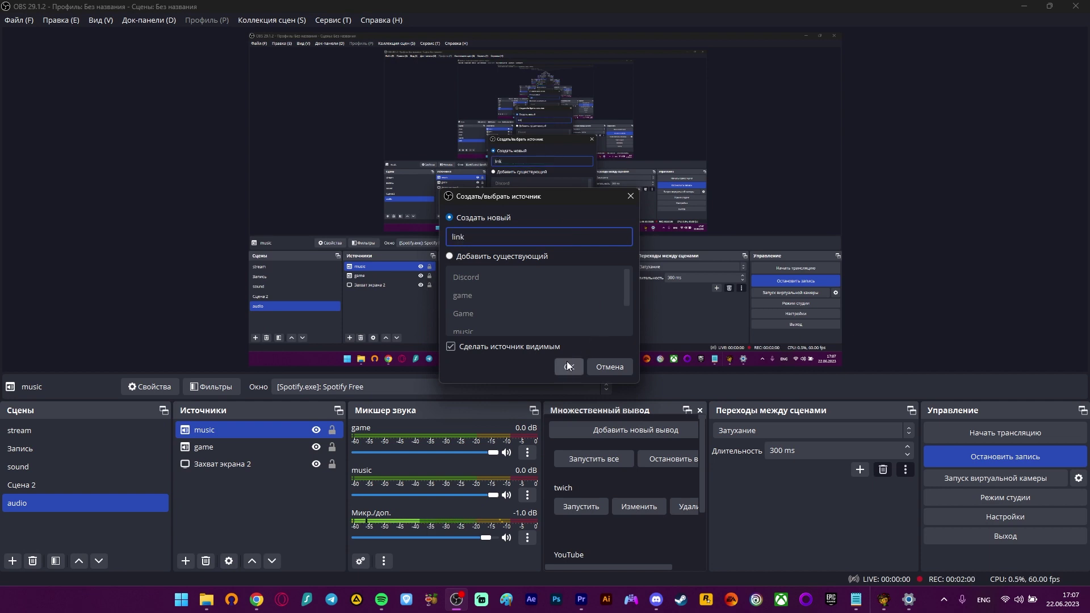
{"action": "left_click", "coordinate": [567, 367]}
{"action": "left_click", "coordinate": [502, 154]}
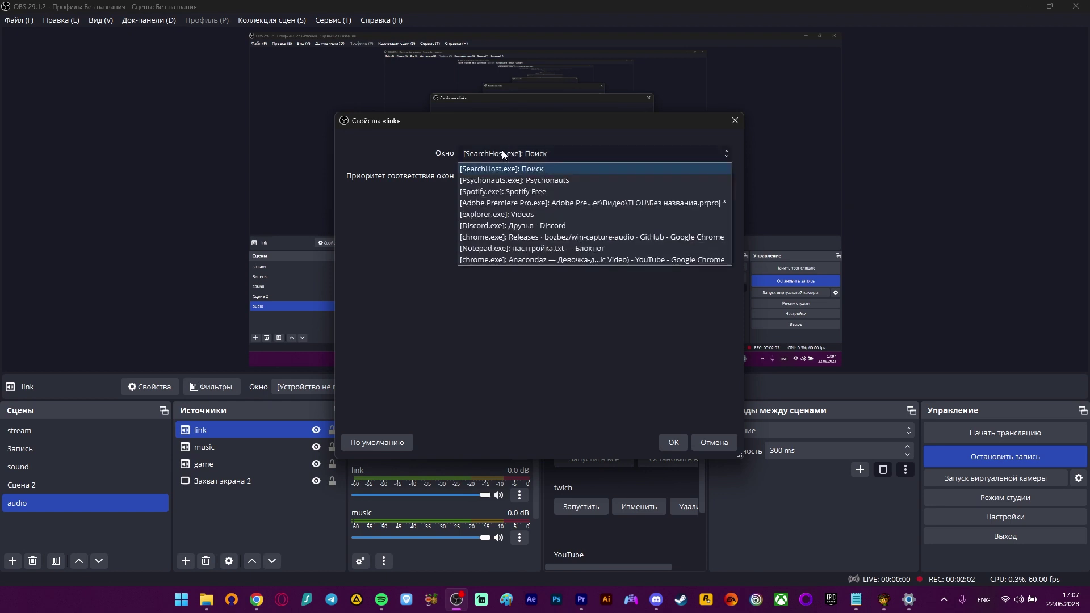
{"action": "left_click", "coordinate": [498, 226]}
{"action": "left_click", "coordinate": [672, 442]}
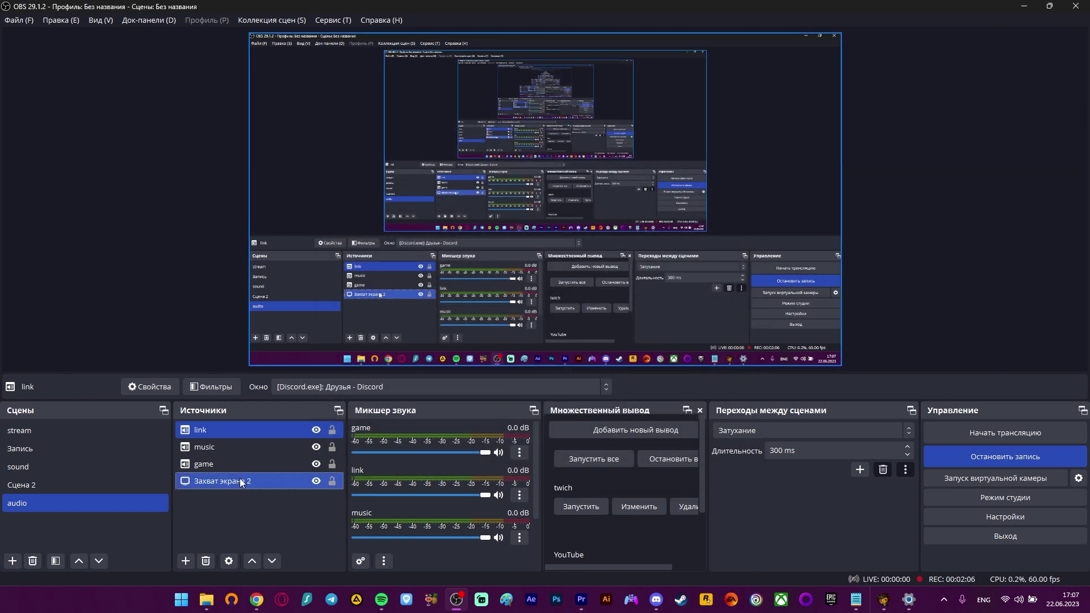
Review the audio capture sources in the audio scene and the windows assigned to them
{"action": "left_click", "coordinate": [213, 465]}
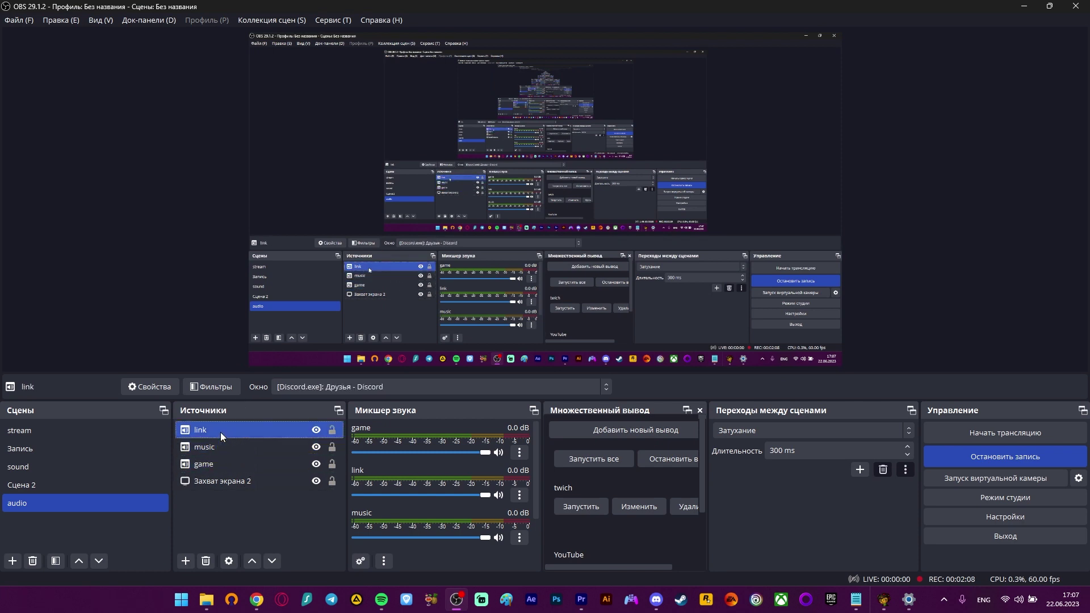
{"action": "left_click", "coordinate": [231, 449]}
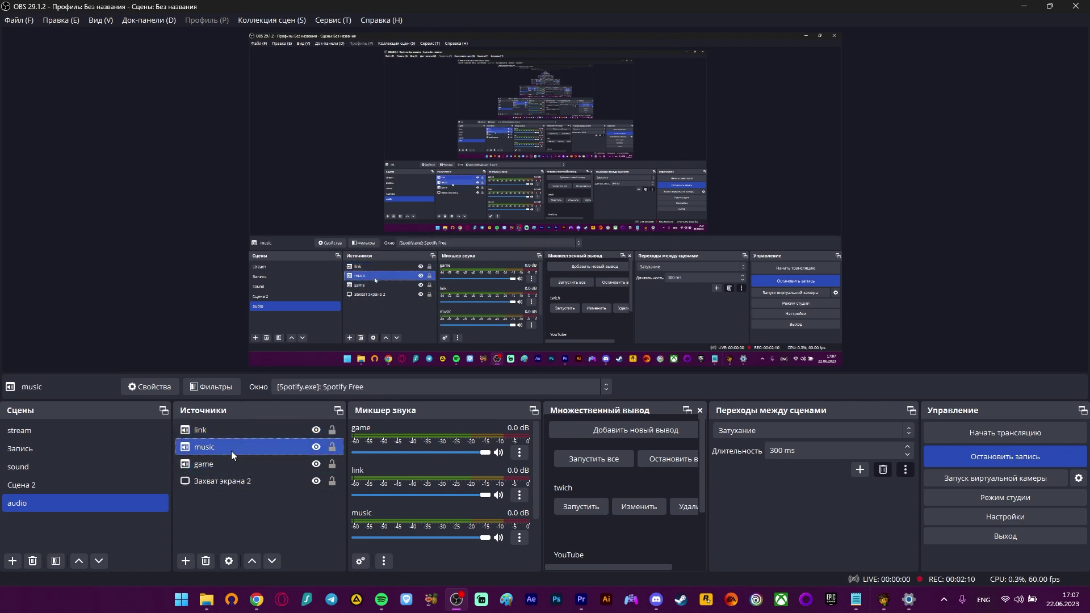
{"action": "left_click", "coordinate": [230, 461]}
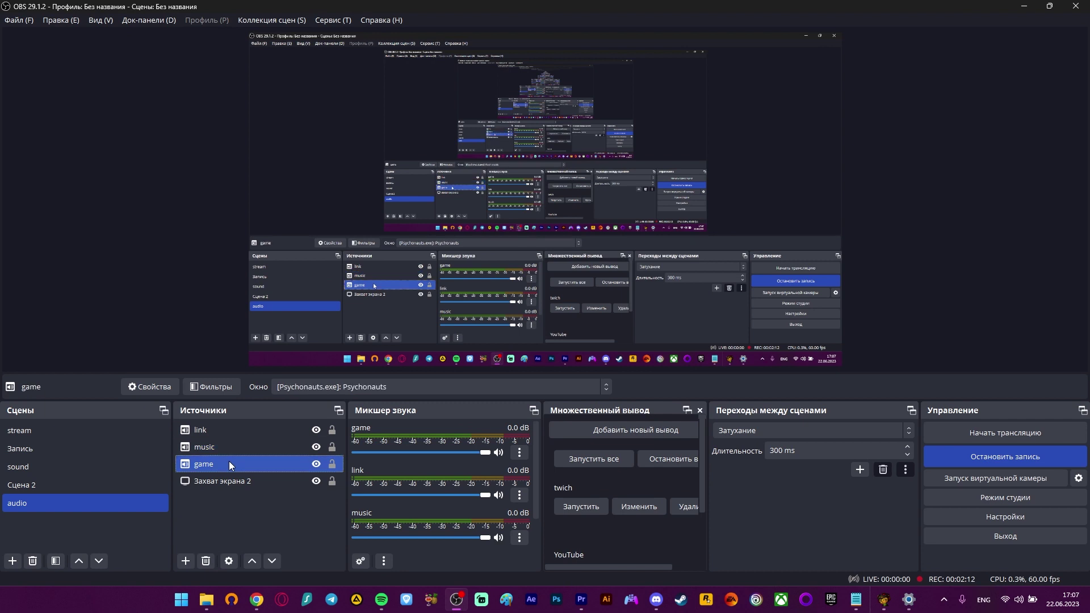
{"action": "left_click", "coordinate": [313, 545]}
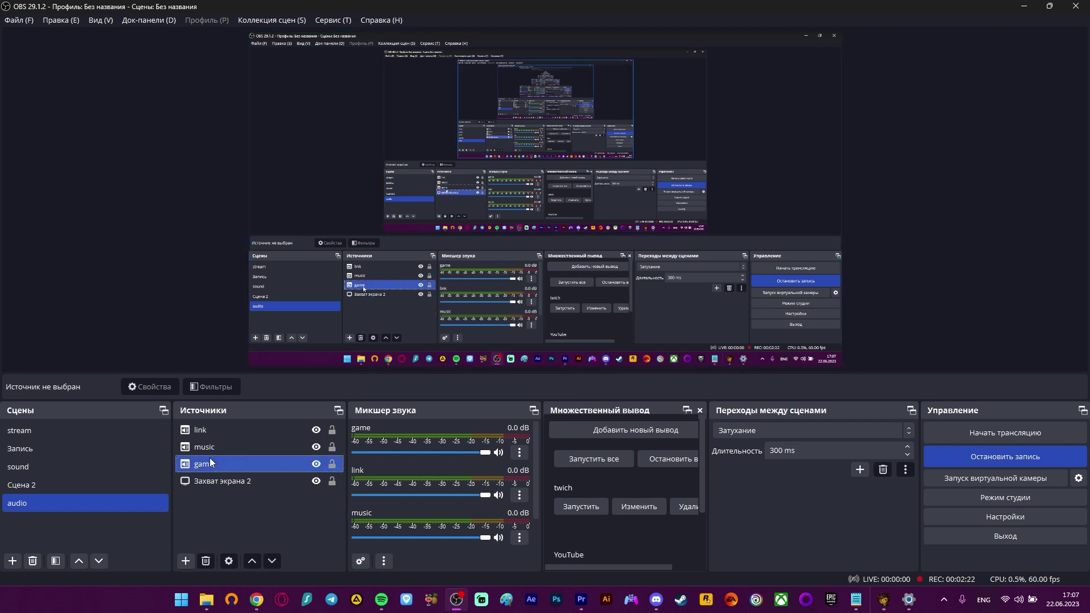
{"action": "left_click", "coordinate": [225, 461]}
{"action": "left_click", "coordinate": [225, 457], "text": "ctrl"}
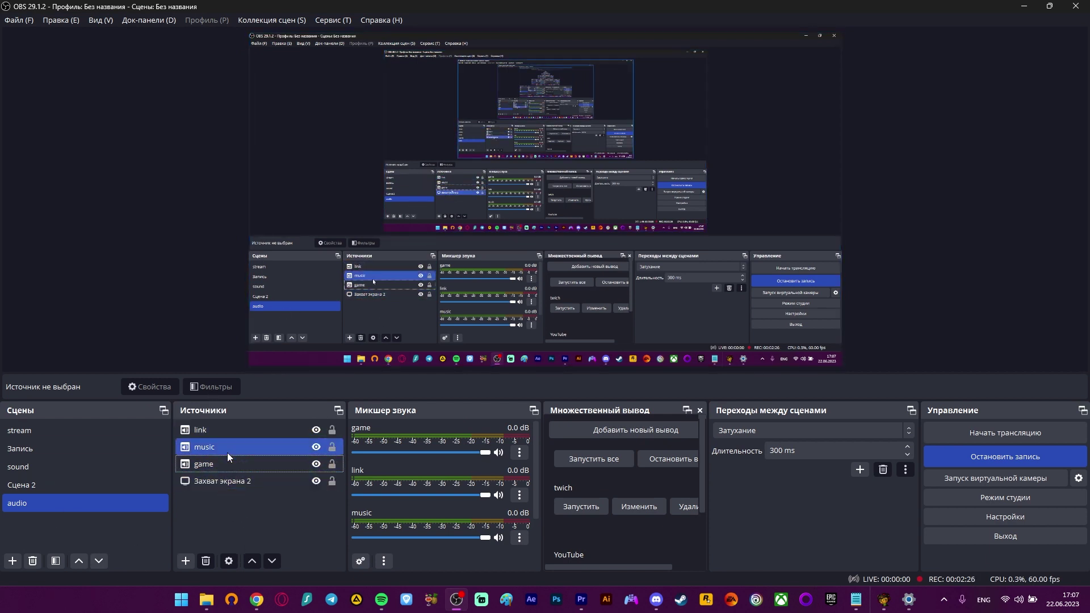
{"action": "left_click", "coordinate": [271, 483]}
{"action": "left_click", "coordinate": [275, 490]}
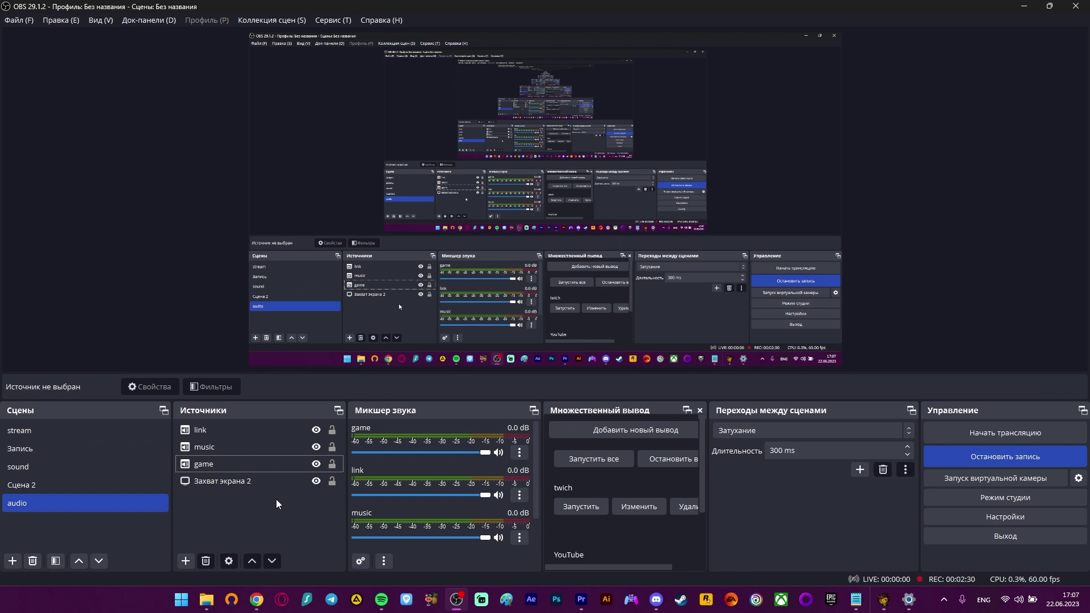
Add a new group named Group sound to the sources of the audio scene
{"action": "left_click", "coordinate": [185, 562]}
{"action": "left_click", "coordinate": [210, 534]}
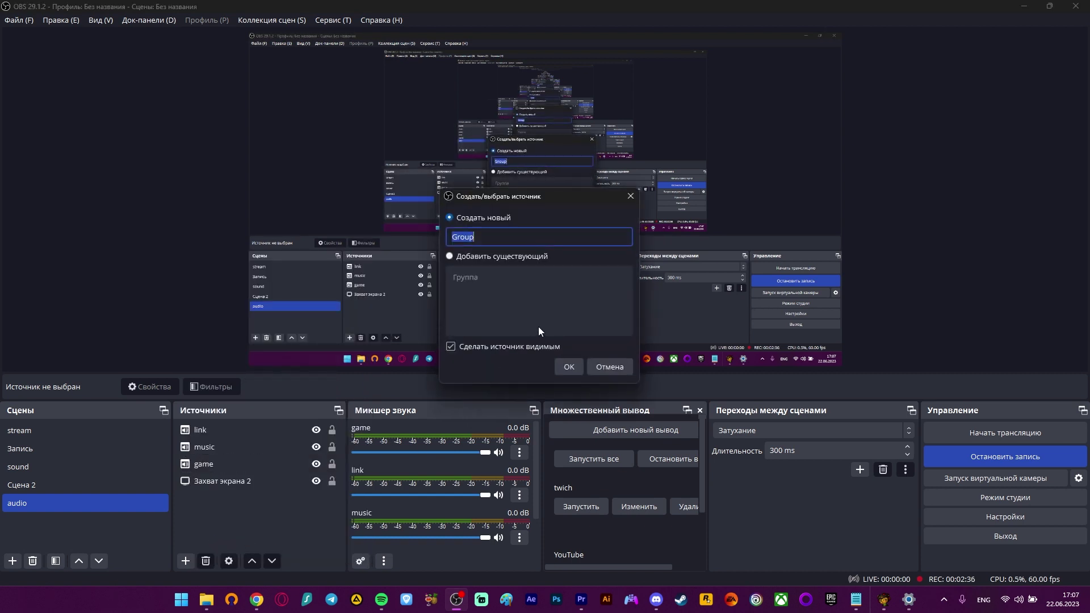
{"action": "key", "text": "End"}
{"action": "type", "text": "sond"}
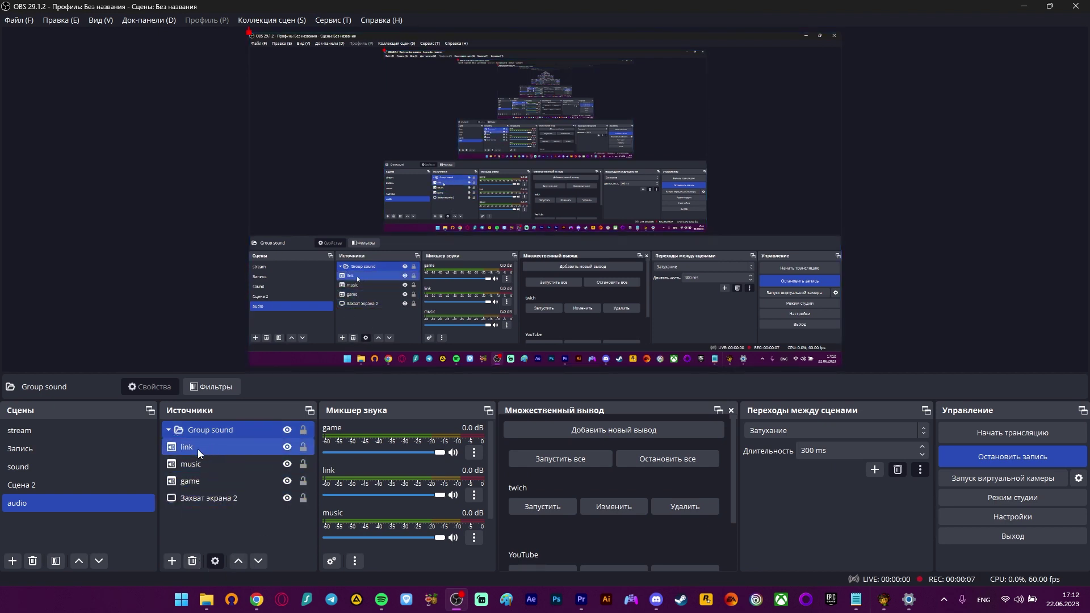
Move the link, music and game sources into the Group sound group
{"action": "left_click_drag", "start_coordinate": [192, 448], "coordinate": [213, 434]}
{"action": "left_click_drag", "start_coordinate": [189, 481], "coordinate": [219, 432]}
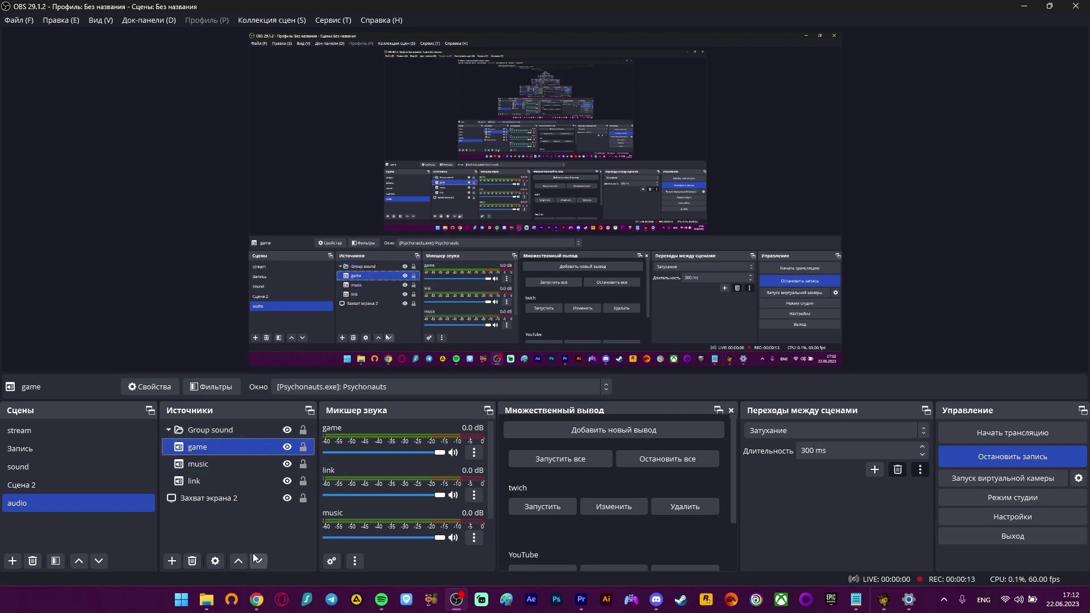
{"action": "left_click", "coordinate": [245, 534]}
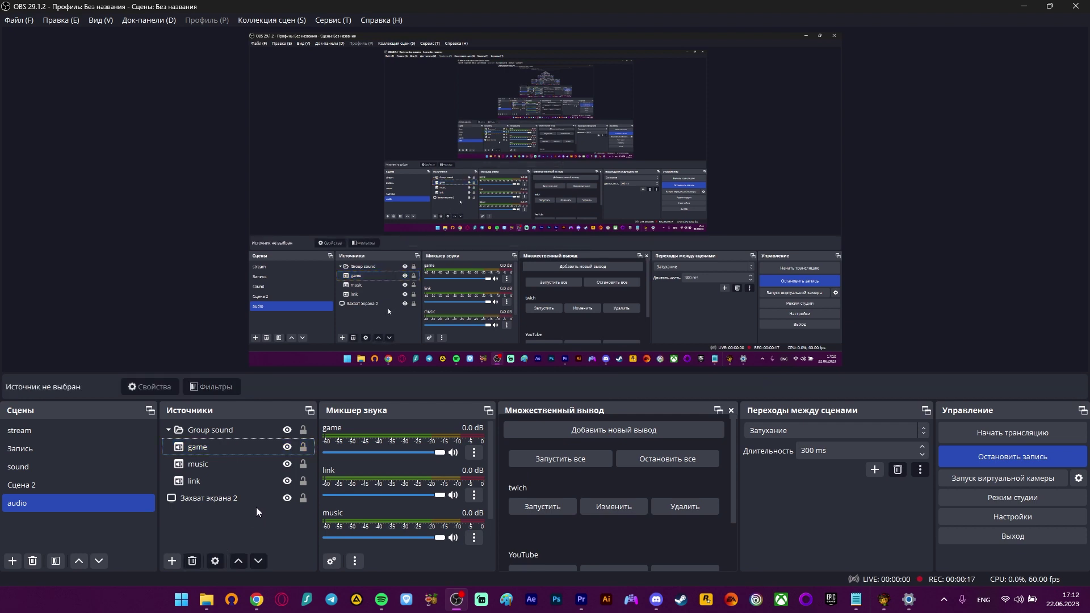
Add the existing Group sound group to the sources of the Запись scene
{"action": "left_click", "coordinate": [207, 499]}
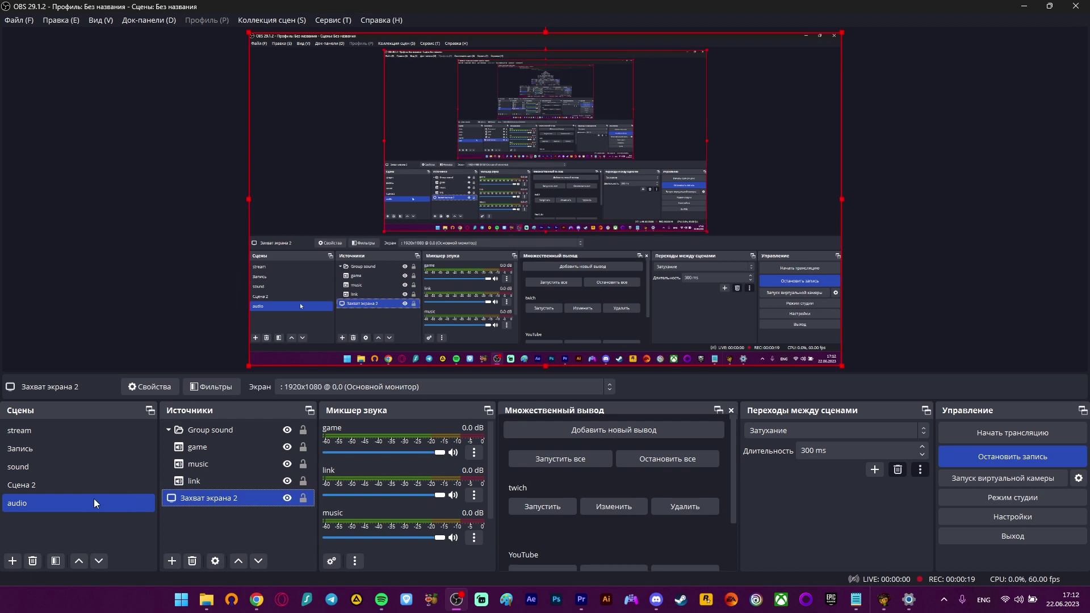
{"action": "left_click", "coordinate": [221, 519]}
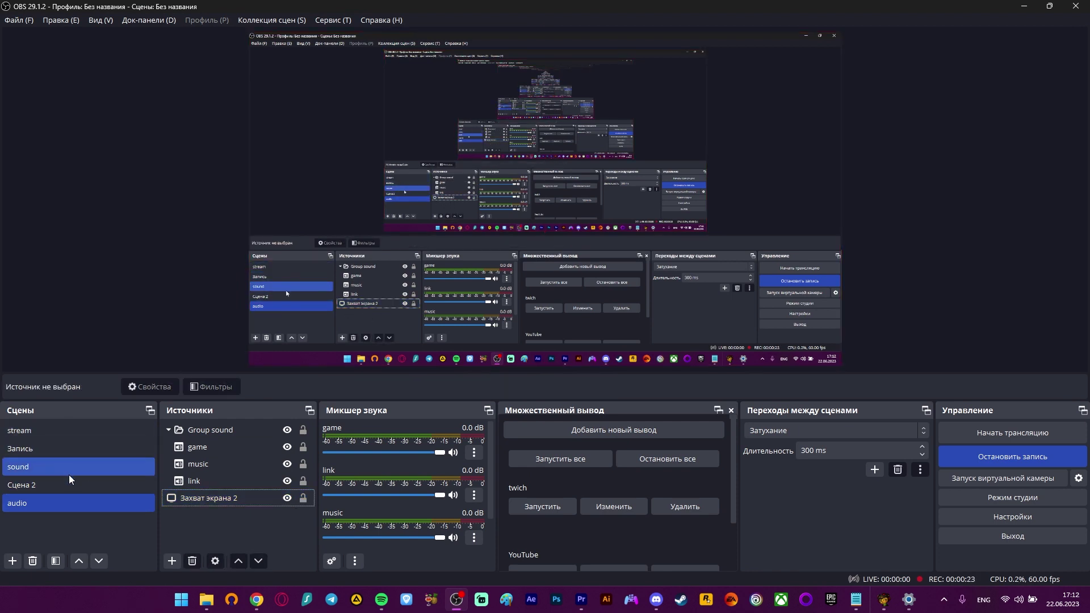
{"action": "left_click", "coordinate": [73, 454]}
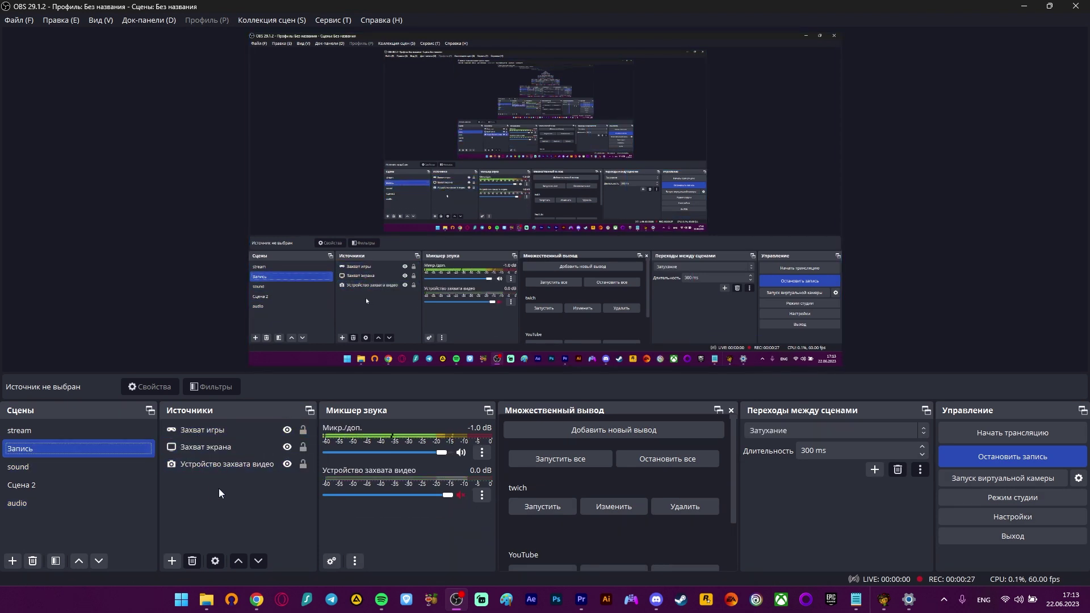
{"action": "left_click", "coordinate": [233, 497]}
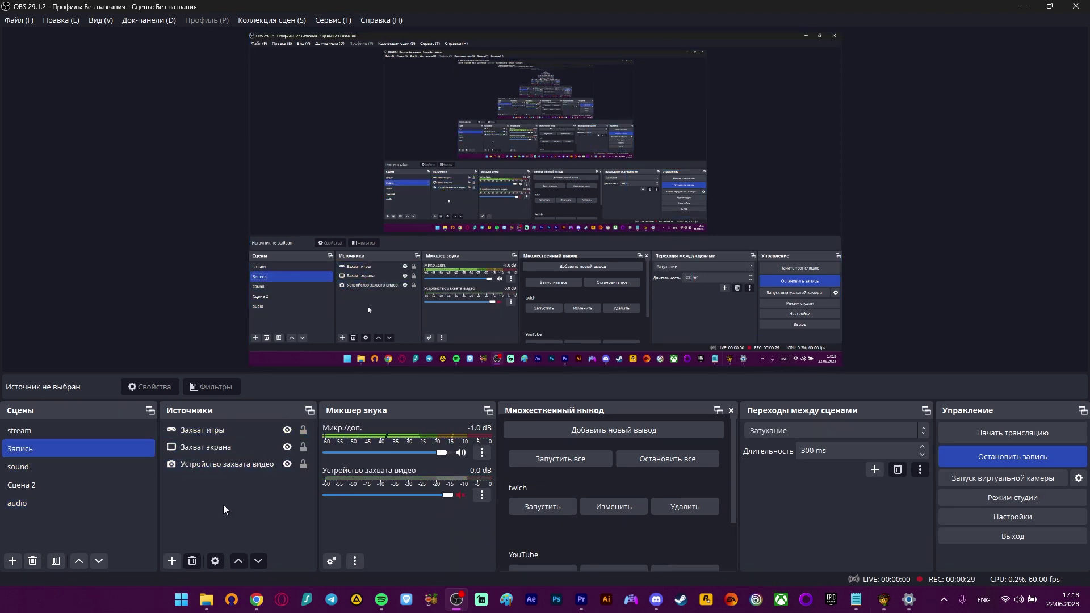
{"action": "left_click", "coordinate": [172, 560]}
{"action": "left_click", "coordinate": [250, 529]}
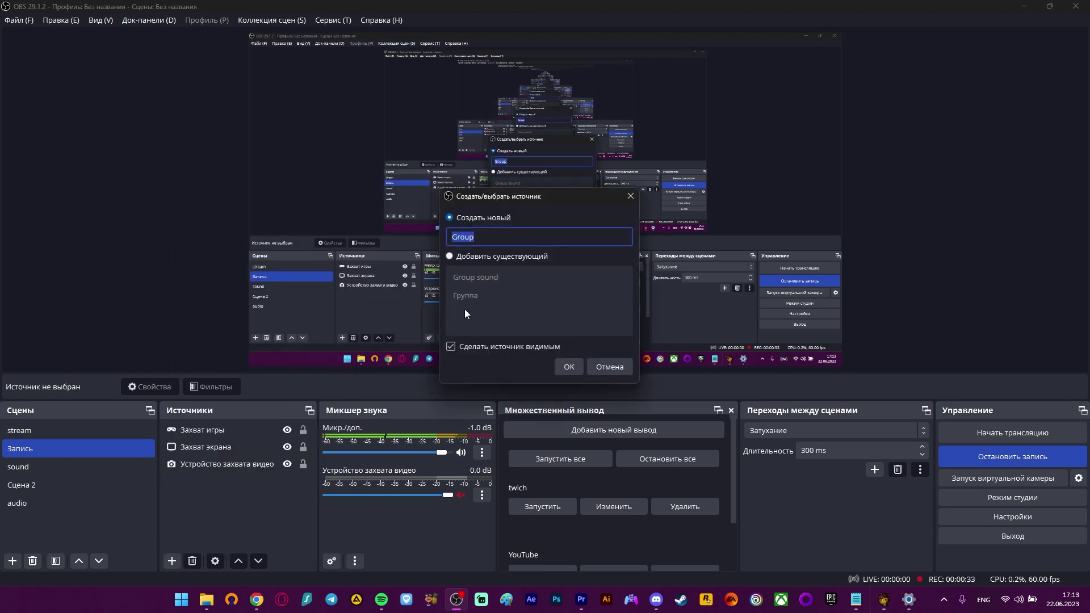
{"action": "left_click", "coordinate": [464, 257]}
{"action": "left_click", "coordinate": [476, 278]}
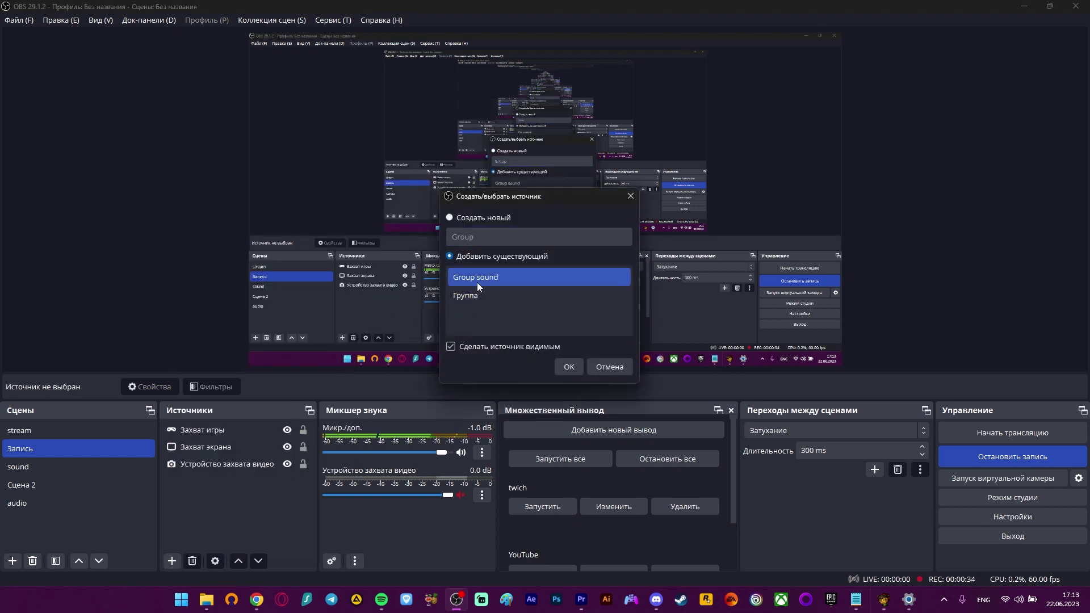
{"action": "left_click", "coordinate": [564, 368]}
Review the game, music and link sources inside the Group sound group of the Запись scene
{"action": "left_click", "coordinate": [202, 463]}
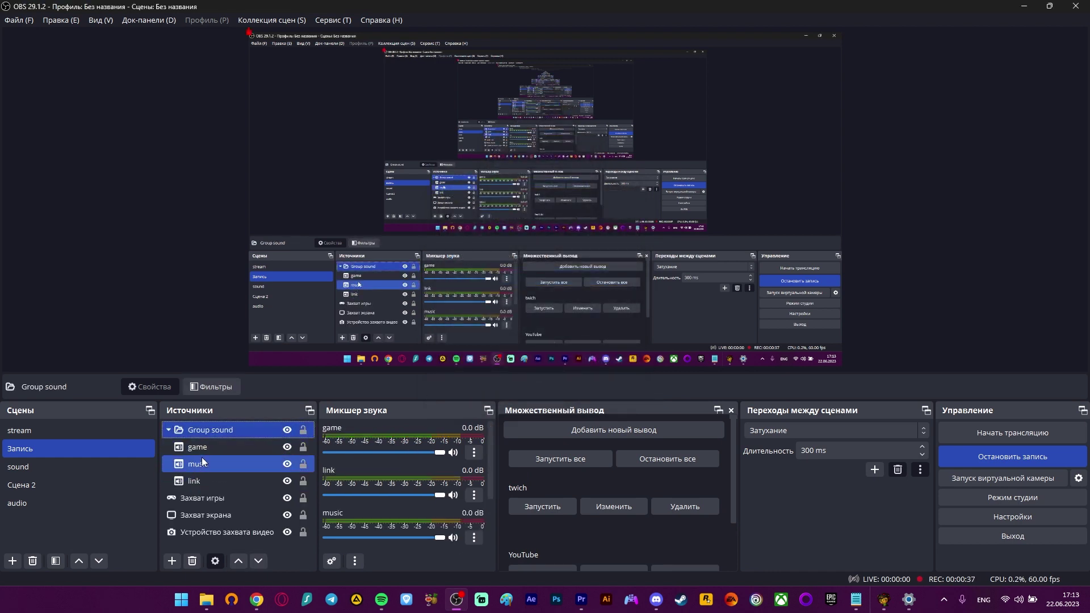
{"action": "left_click", "coordinate": [180, 449]}
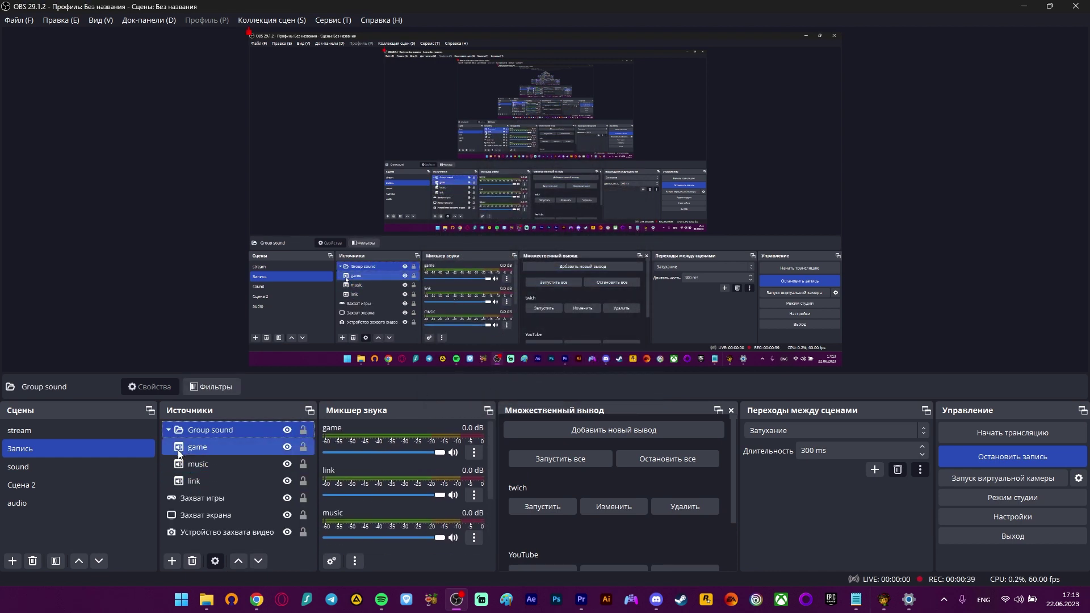
{"action": "left_click", "coordinate": [196, 464], "text": "shift"}
{"action": "left_click", "coordinate": [213, 463]}
{"action": "left_click", "coordinate": [210, 447]}
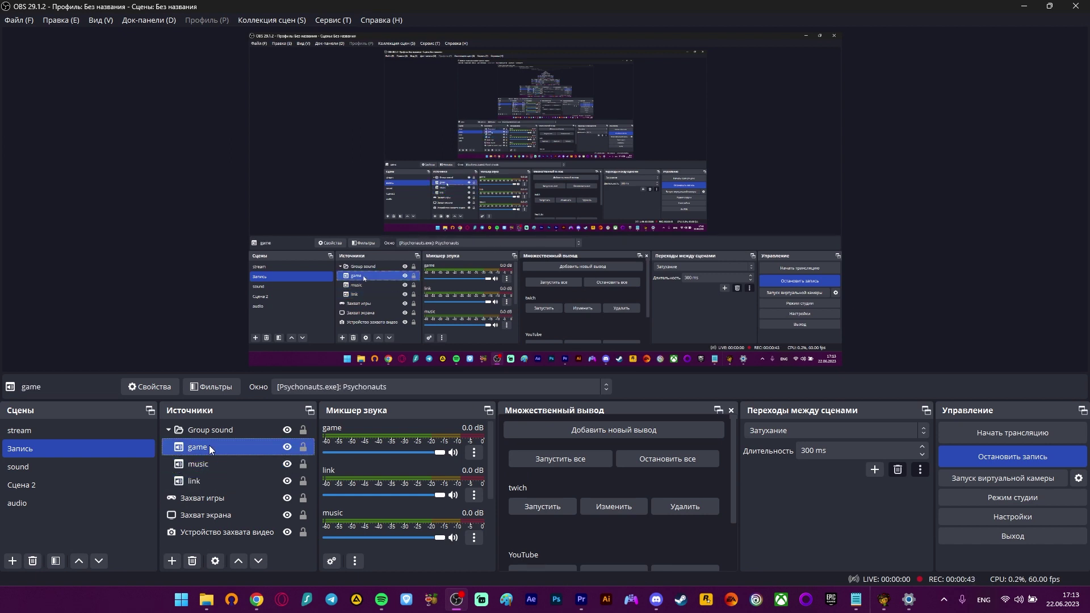
{"action": "left_click", "coordinate": [26, 486]}
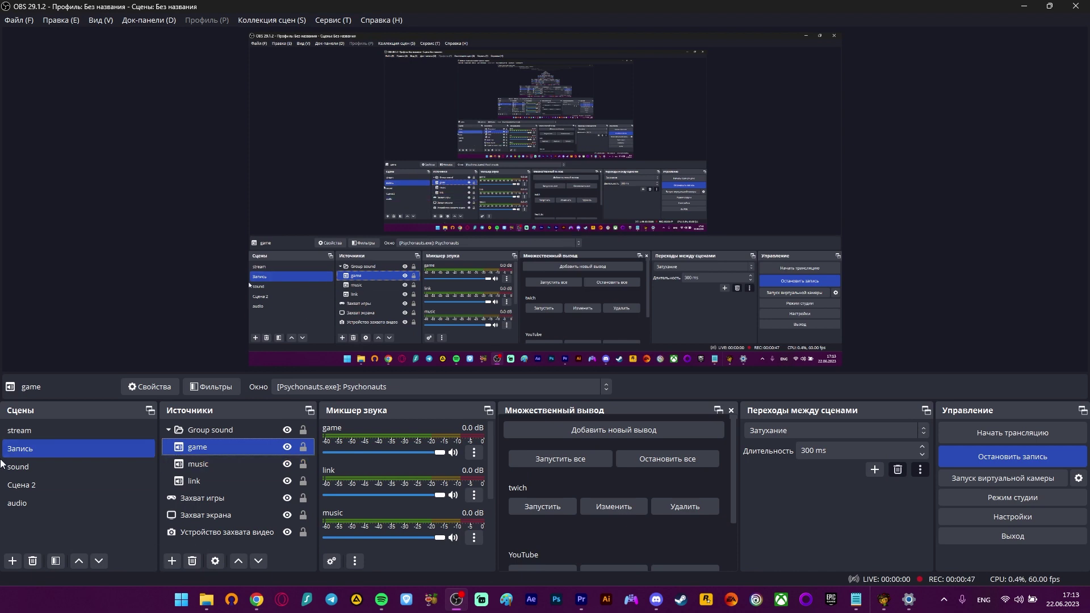
{"action": "left_click", "coordinate": [218, 467], "text": "ctrl"}
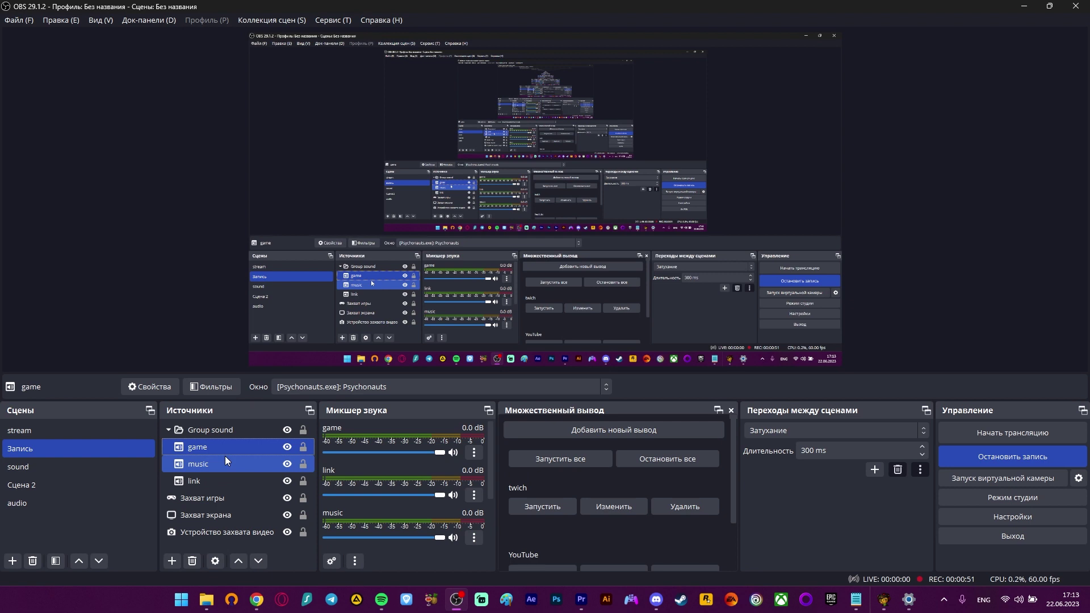
{"action": "left_click", "coordinate": [225, 460], "text": "ctrl"}
{"action": "left_click", "coordinate": [167, 434], "text": "ctrl"}
{"action": "left_click", "coordinate": [167, 434]}
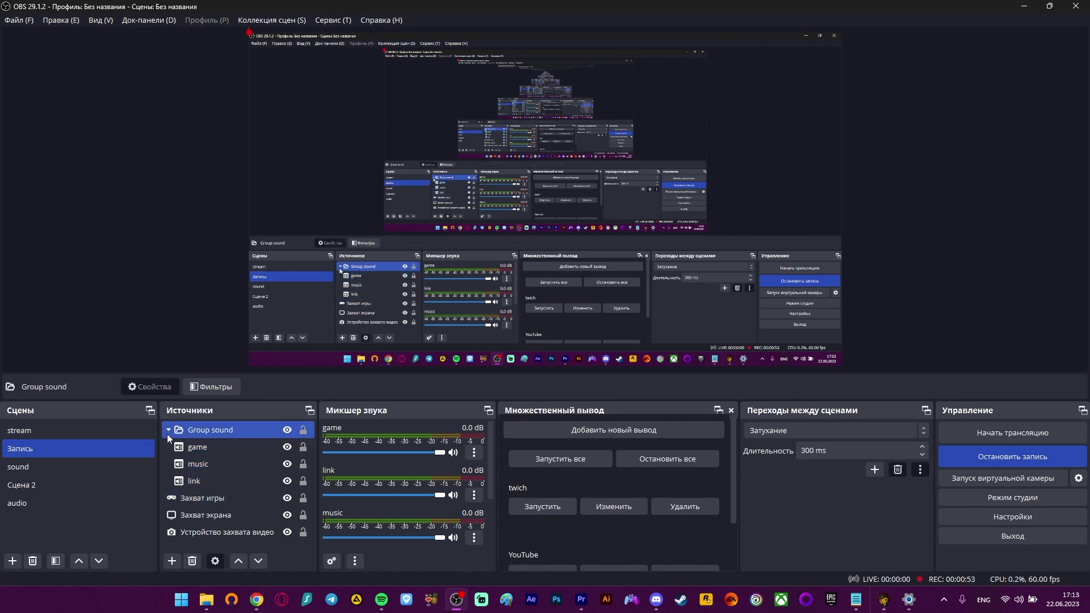
{"action": "left_click", "coordinate": [192, 451]}
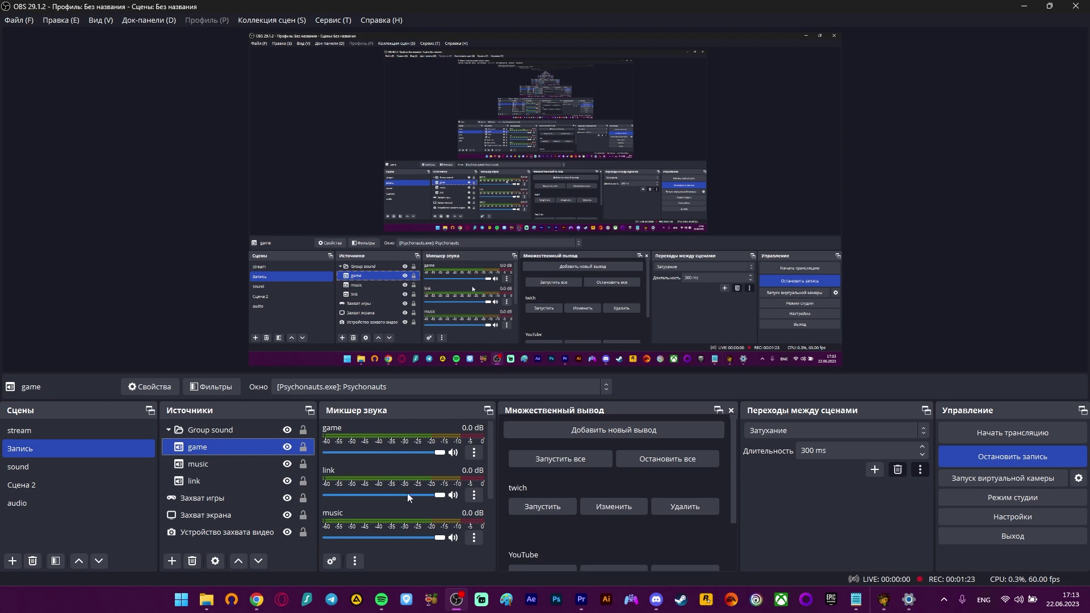
Open the advanced audio properties and assign the game source to track 1 only
{"action": "left_click", "coordinate": [474, 453]}
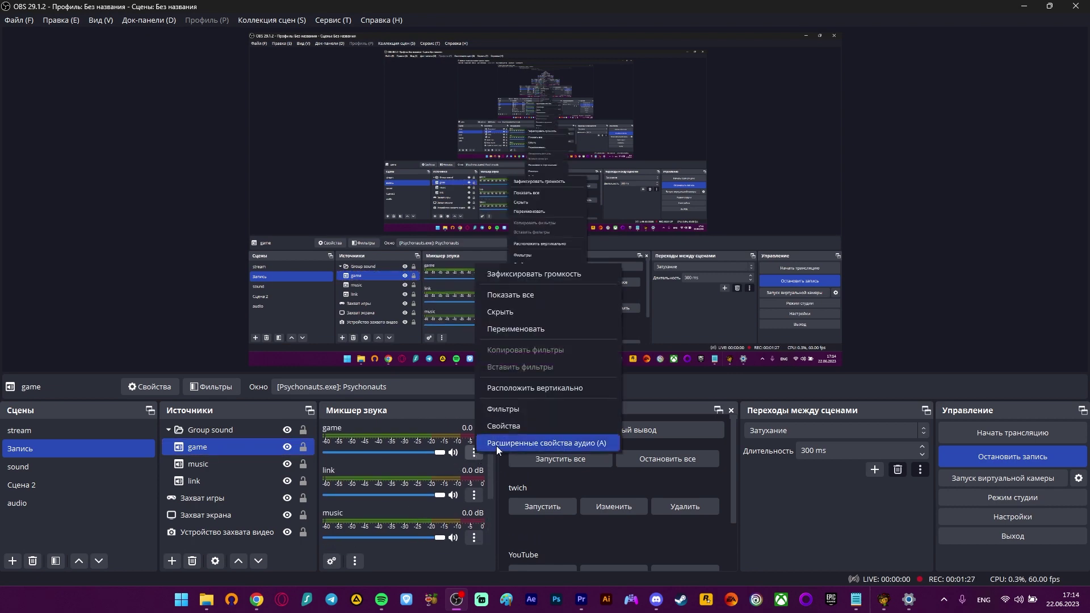
{"action": "left_click", "coordinate": [497, 446]}
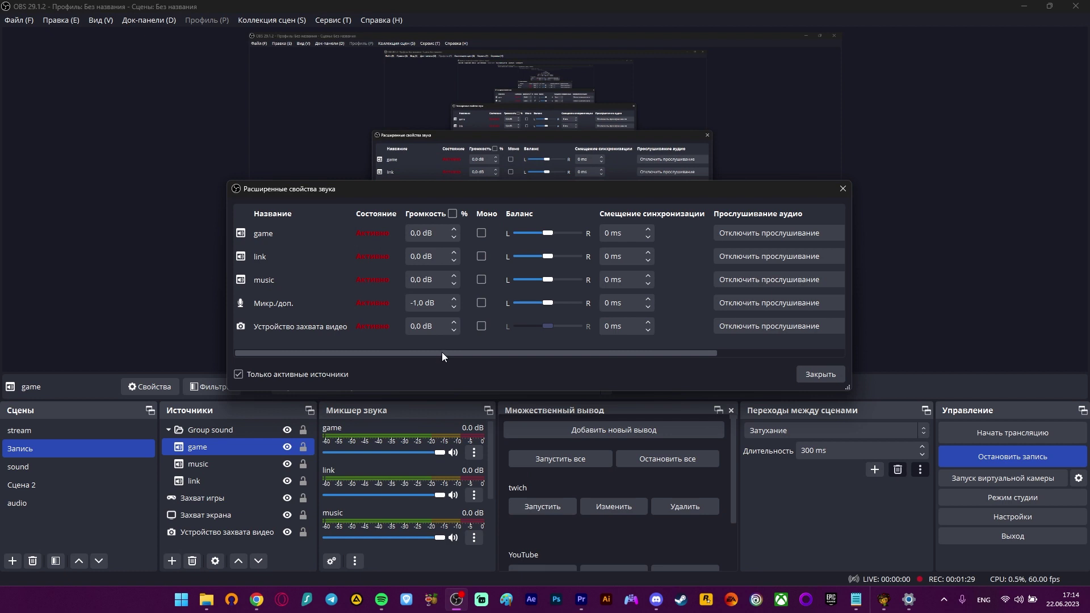
{"action": "scroll", "coordinate": [411, 256], "scroll_direction": "down", "scroll_amount": 3}
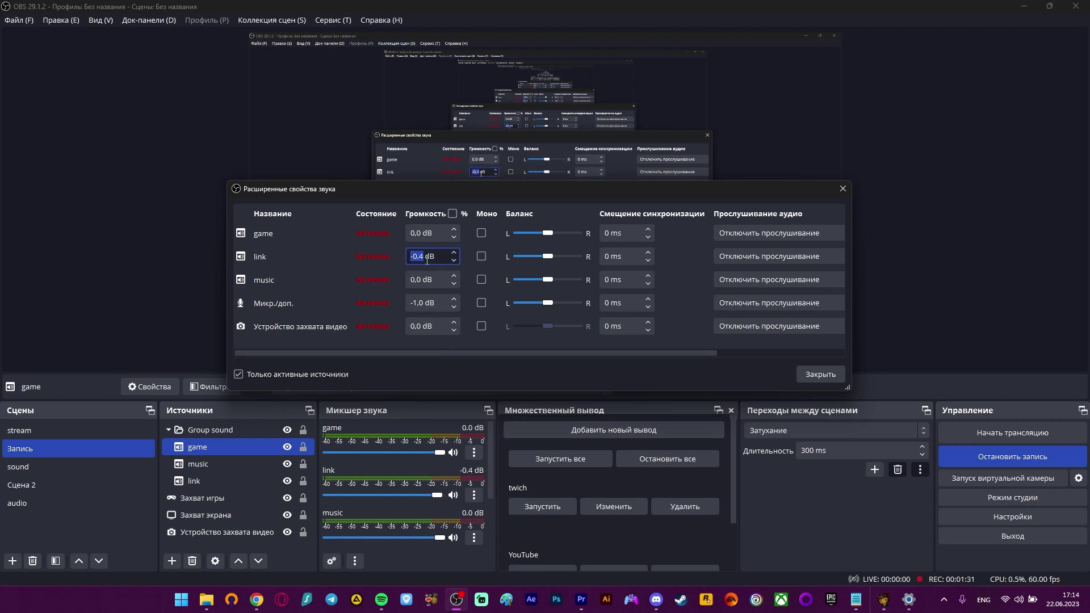
{"action": "scroll", "coordinate": [427, 260], "scroll_direction": "up", "scroll_amount": 3}
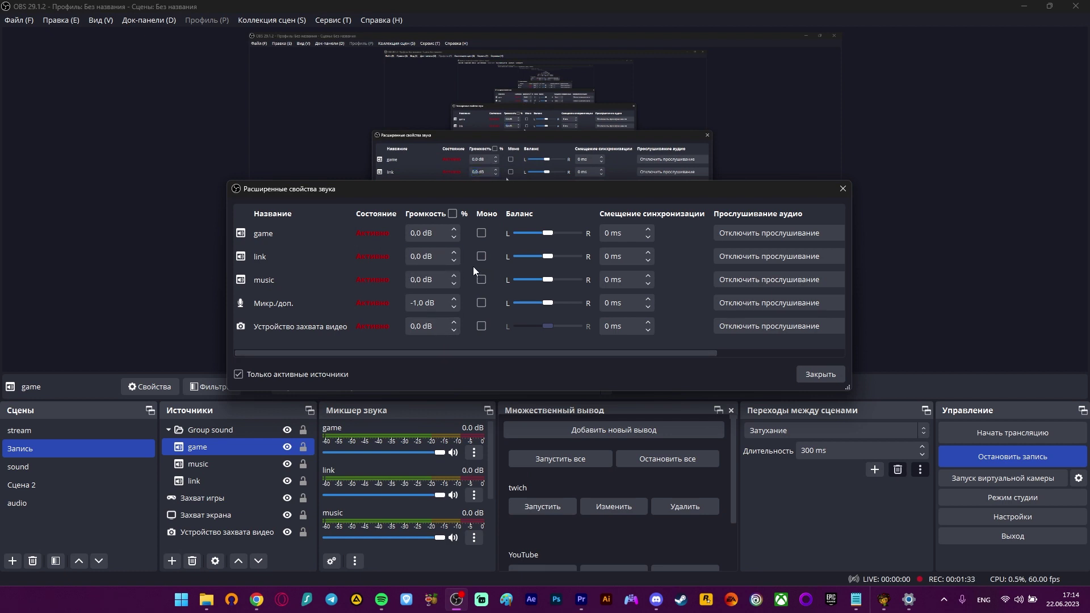
{"action": "left_click_drag", "start_coordinate": [460, 353], "coordinate": [682, 360]}
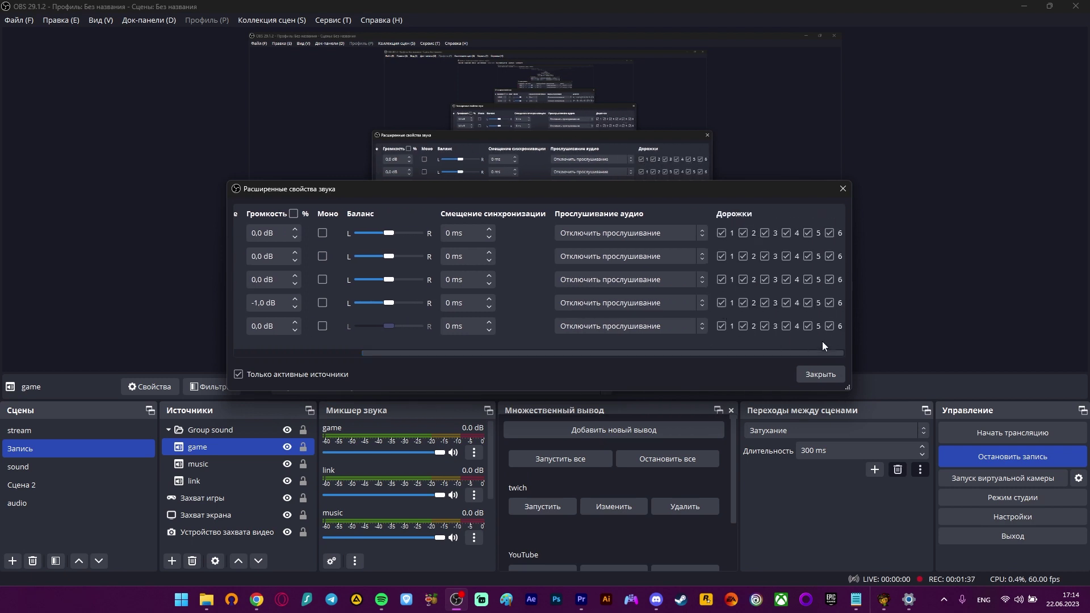
{"action": "left_click_drag", "start_coordinate": [692, 361], "coordinate": [748, 369]}
{"action": "left_click_drag", "start_coordinate": [666, 357], "coordinate": [706, 365]}
{"action": "left_click", "coordinate": [744, 234]}
{"action": "left_click", "coordinate": [764, 233]}
{"action": "left_click_drag", "start_coordinate": [718, 357], "coordinate": [627, 363]}
Assign the link source to track 2 only in the advanced audio properties
{"action": "left_click", "coordinate": [722, 256]}
{"action": "left_click", "coordinate": [764, 256]}
{"action": "left_click", "coordinate": [786, 256]}
{"action": "left_click", "coordinate": [808, 256]}
{"action": "left_click", "coordinate": [829, 256]}
{"action": "mouse_move", "coordinate": [712, 357]}
{"action": "left_mouse_down"}
{"action": "mouse_move", "coordinate": [438, 373]}
{"action": "mouse_move", "coordinate": [714, 363]}
{"action": "left_mouse_up"}
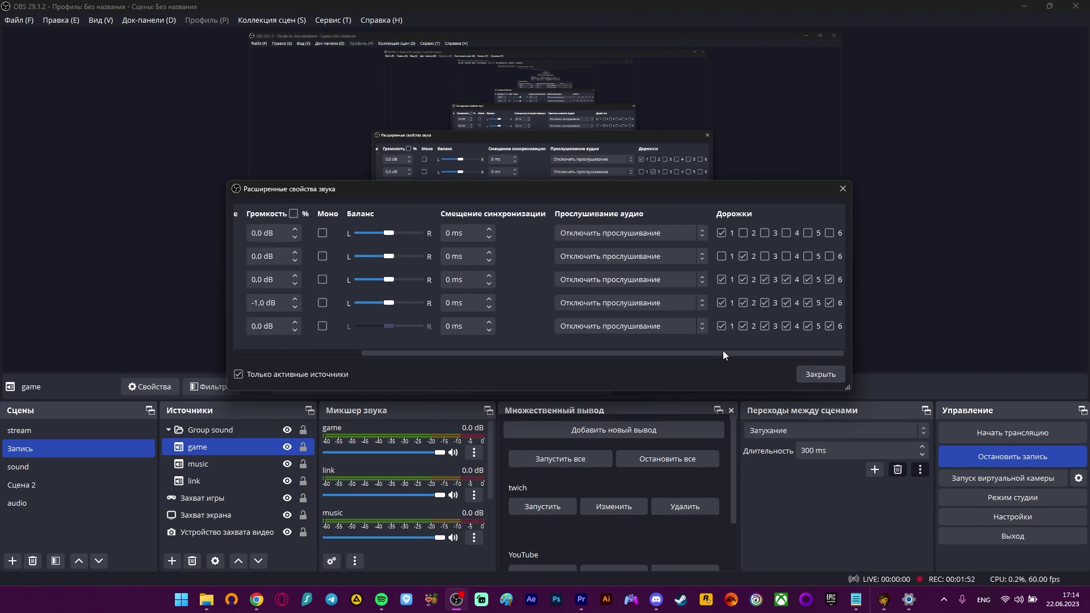
Assign the music source to track 3 only in the advanced audio properties
{"action": "left_click", "coordinate": [743, 279]}
{"action": "left_click", "coordinate": [721, 279]}
{"action": "left_click", "coordinate": [787, 279]}
{"action": "left_click", "coordinate": [808, 279]}
{"action": "left_click", "coordinate": [830, 280]}
{"action": "mouse_move", "coordinate": [755, 357]}
{"action": "left_mouse_down"}
{"action": "mouse_move", "coordinate": [623, 361]}
{"action": "mouse_move", "coordinate": [755, 361]}
{"action": "left_mouse_up"}
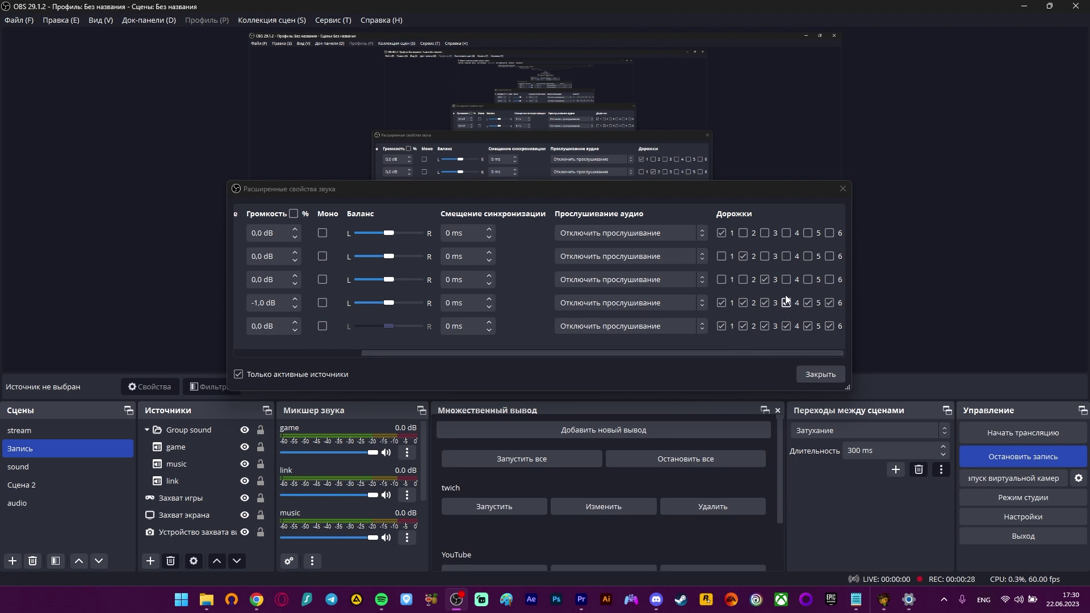
Review the track assignments of all audio sources, including Микр./доп. and Устройство захвата видео, and close the advanced audio properties
{"action": "left_click_drag", "start_coordinate": [662, 353], "coordinate": [278, 329]}
{"action": "left_click_drag", "start_coordinate": [558, 353], "coordinate": [738, 356]}
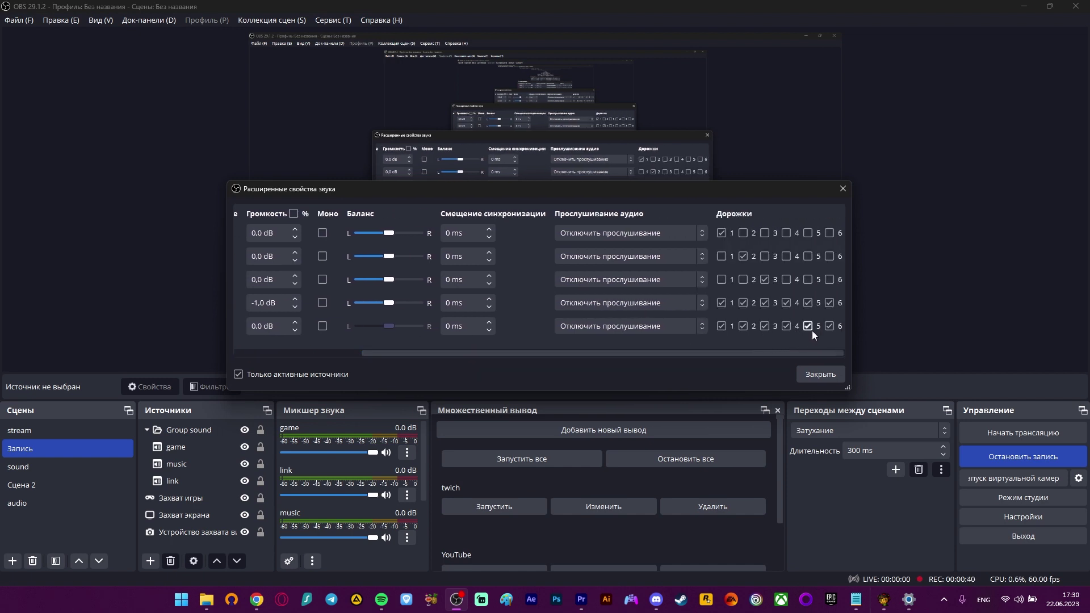
{"action": "left_click_drag", "start_coordinate": [820, 358], "coordinate": [842, 364]}
{"action": "left_click_drag", "start_coordinate": [763, 355], "coordinate": [632, 353]}
{"action": "left_click", "coordinate": [820, 374]}
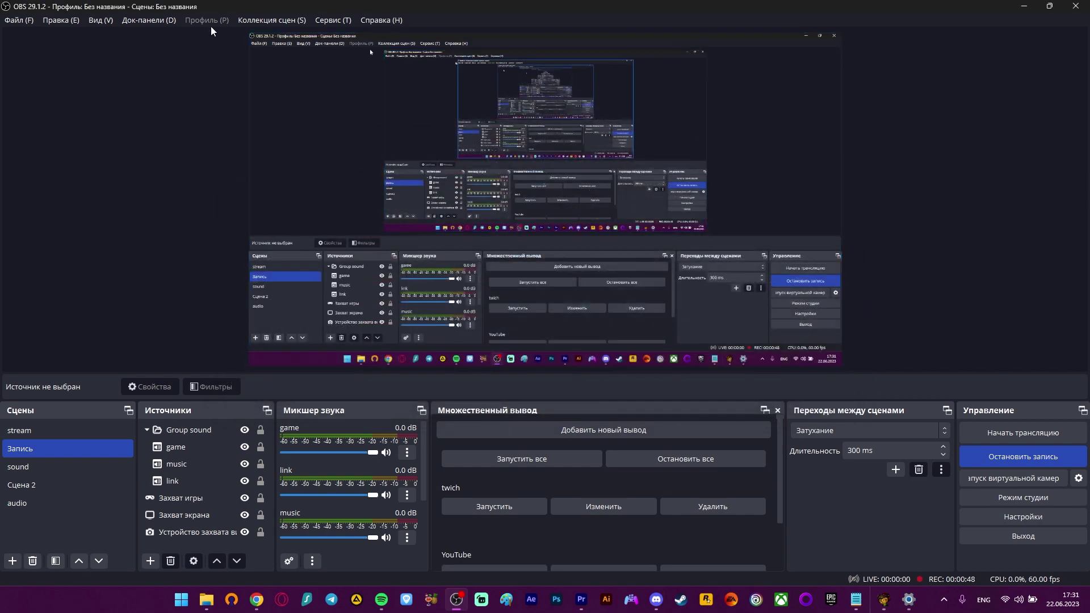
Examine the audio track options in the streaming and recording output settings, and close the settings
{"action": "left_click", "coordinate": [19, 20]}
{"action": "key", "text": "Escape"}
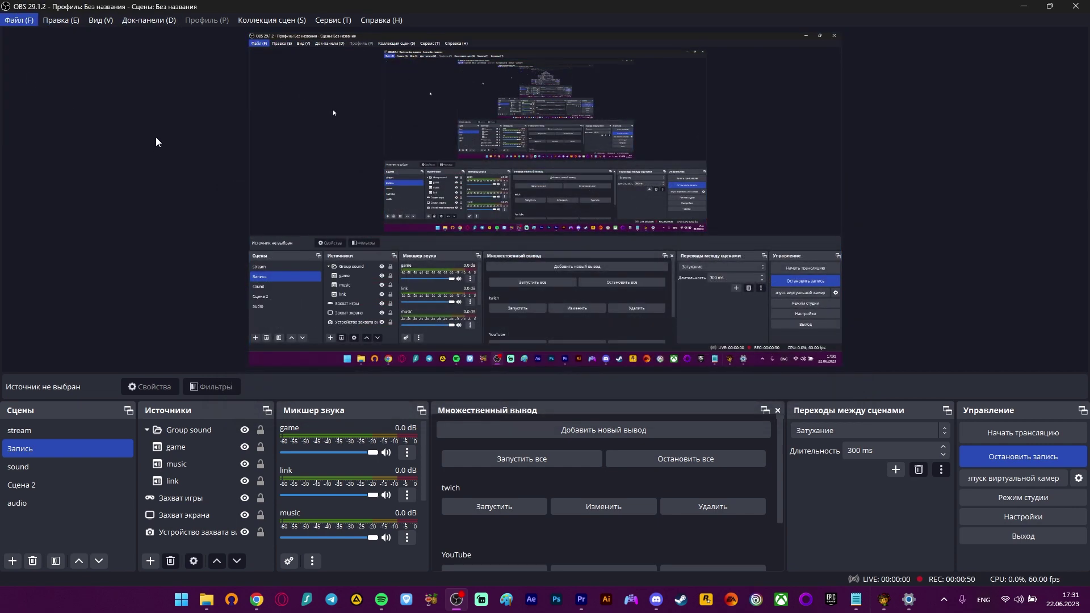
{"action": "left_click", "coordinate": [156, 142]}
{"action": "left_click", "coordinate": [299, 147]}
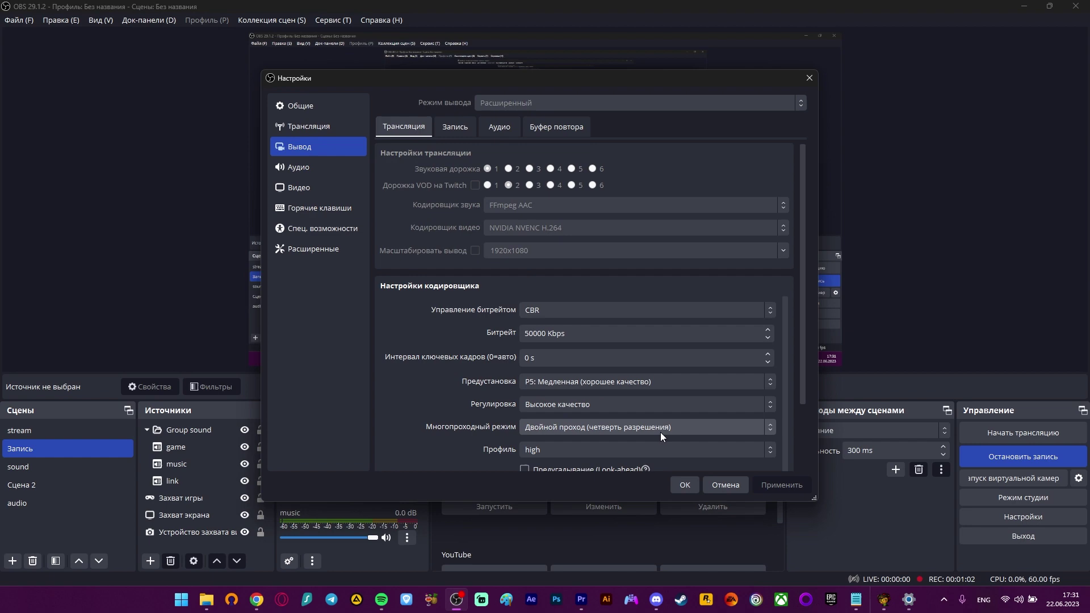
{"action": "left_click", "coordinate": [457, 128]}
{"action": "left_click", "coordinate": [499, 127]}
{"action": "left_click", "coordinate": [382, 127]}
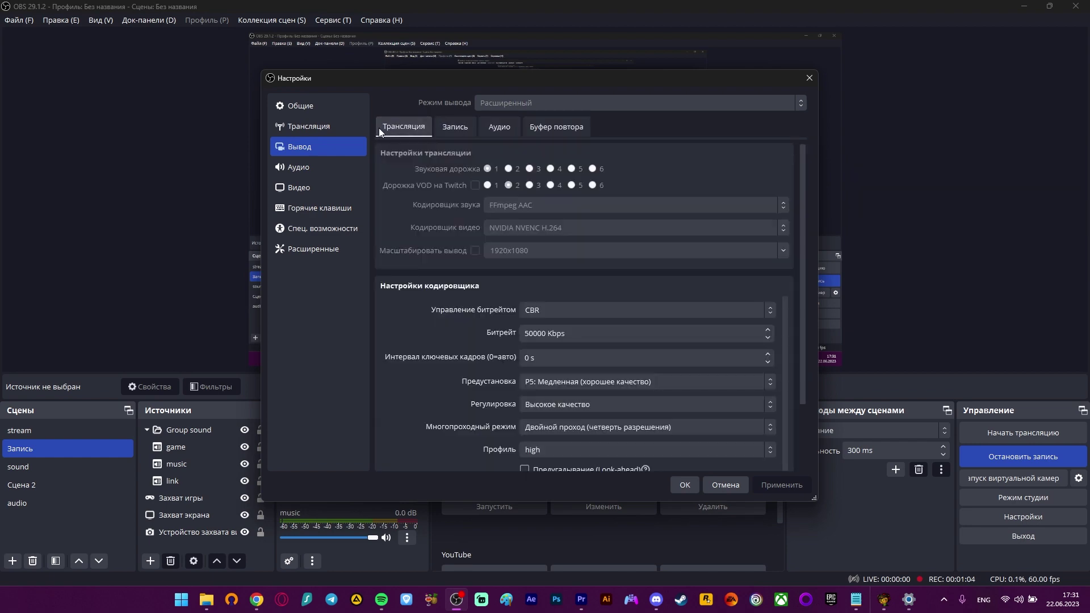
{"action": "scroll", "coordinate": [443, 297], "scroll_direction": "down", "scroll_amount": 3}
{"action": "scroll", "coordinate": [426, 278], "scroll_direction": "up", "scroll_amount": 3}
{"action": "left_click", "coordinate": [462, 133]}
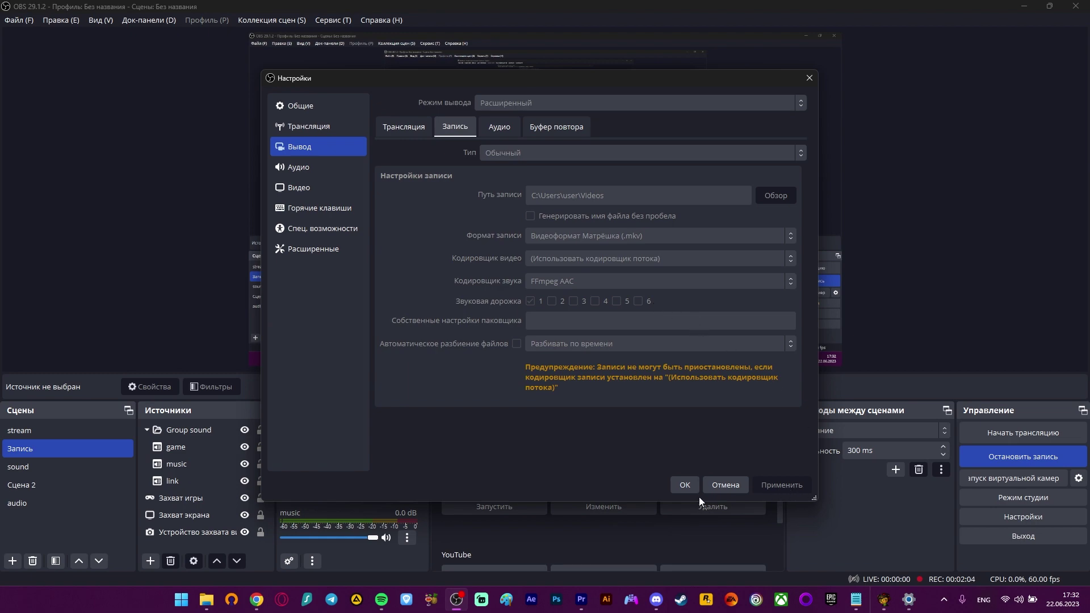
{"action": "left_click", "coordinate": [681, 486]}
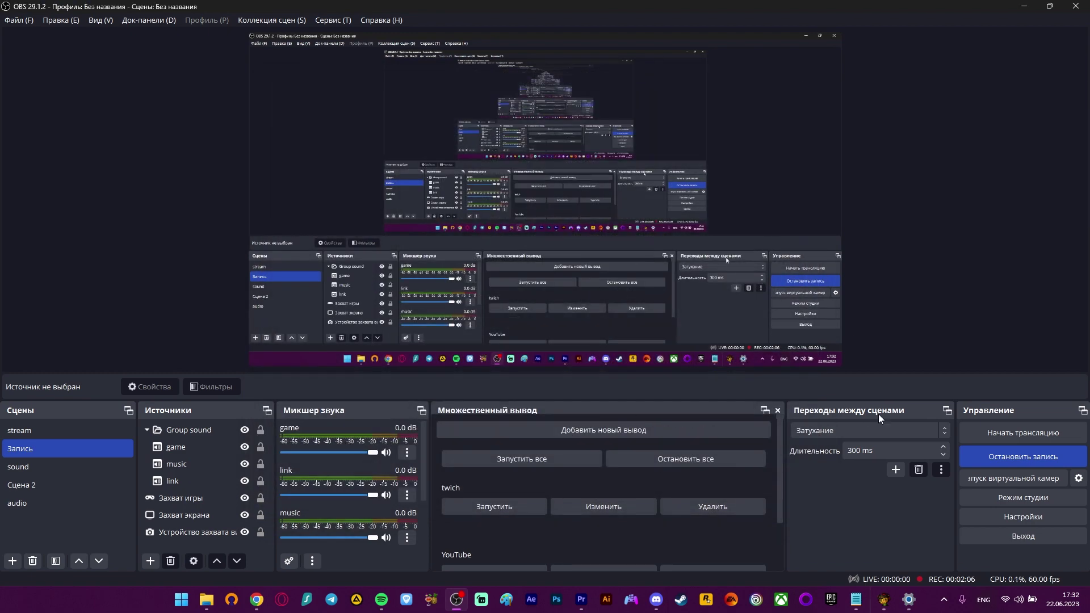